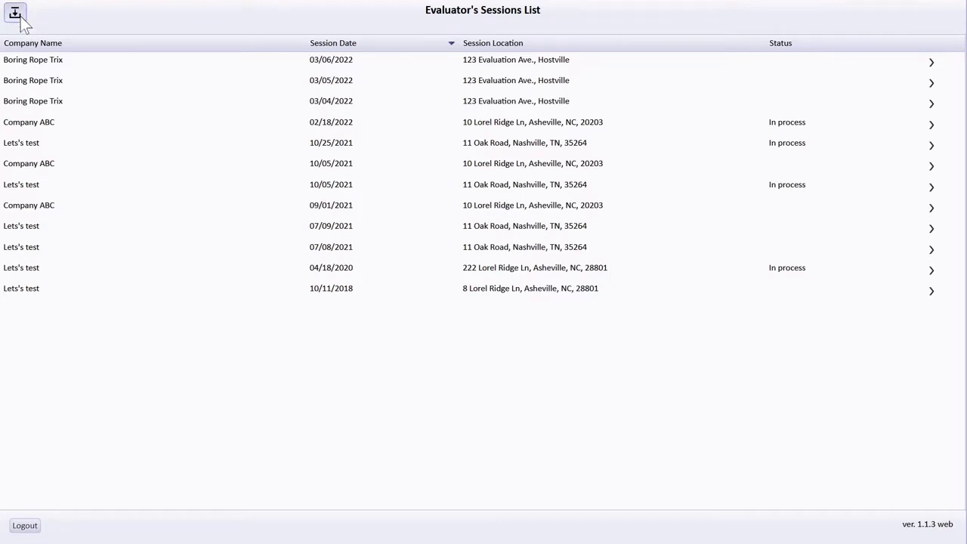
Refresh the evaluation sessions and pick the Boring Rope Trix row dated 03/04/2022
click(21, 21)
click(38, 531)
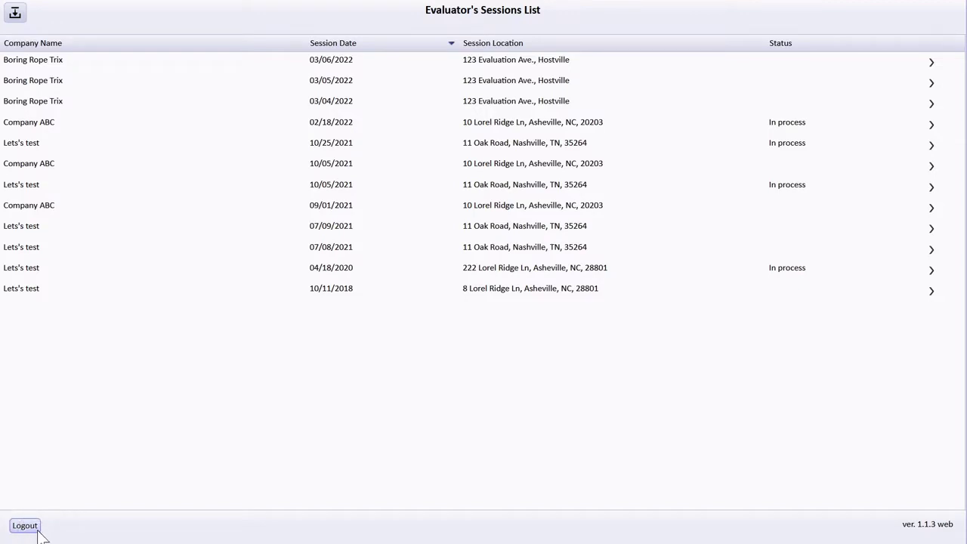
Open the Boring Rope Trix 03/04/2022 session and view its record of three candidates
click(53, 108)
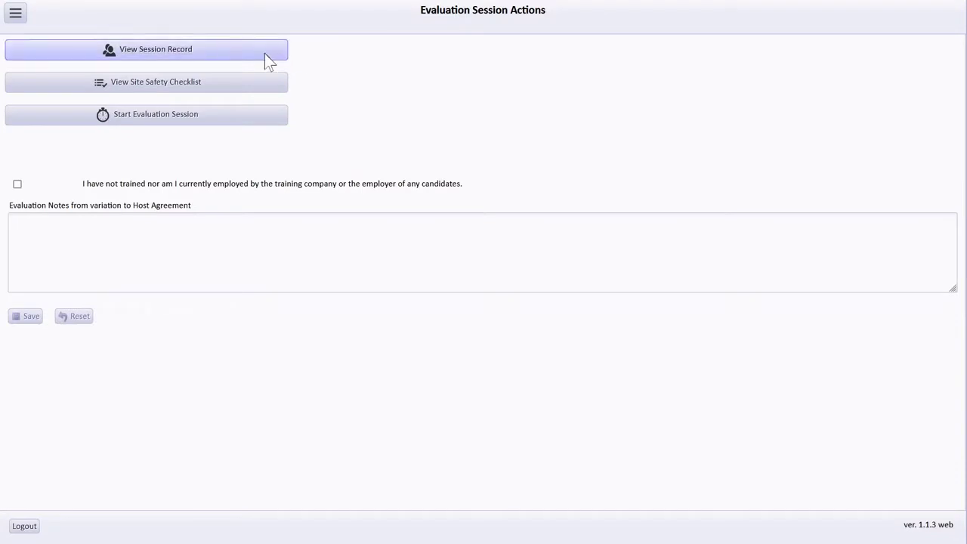
click(265, 54)
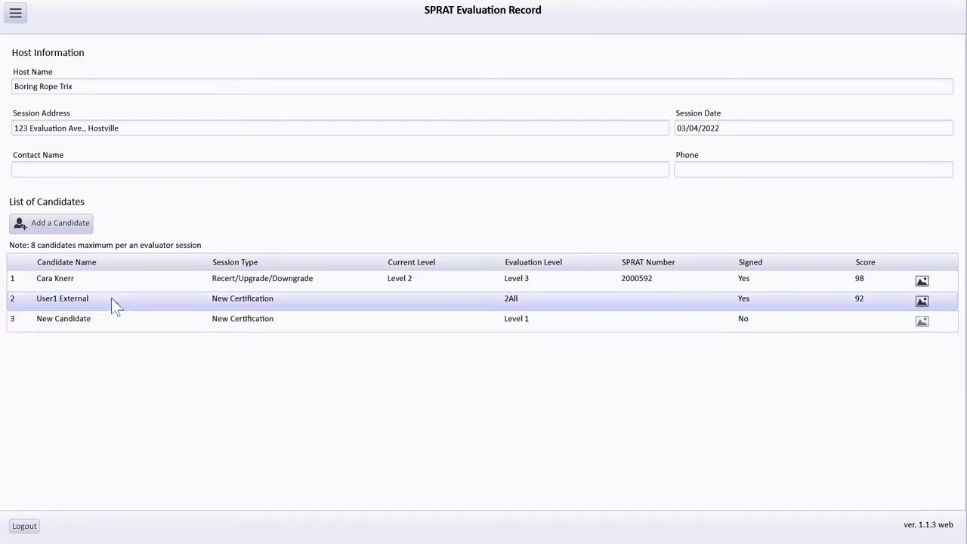
Save the first candidate's written test score as 96, then open New Candidate's info form
click(84, 288)
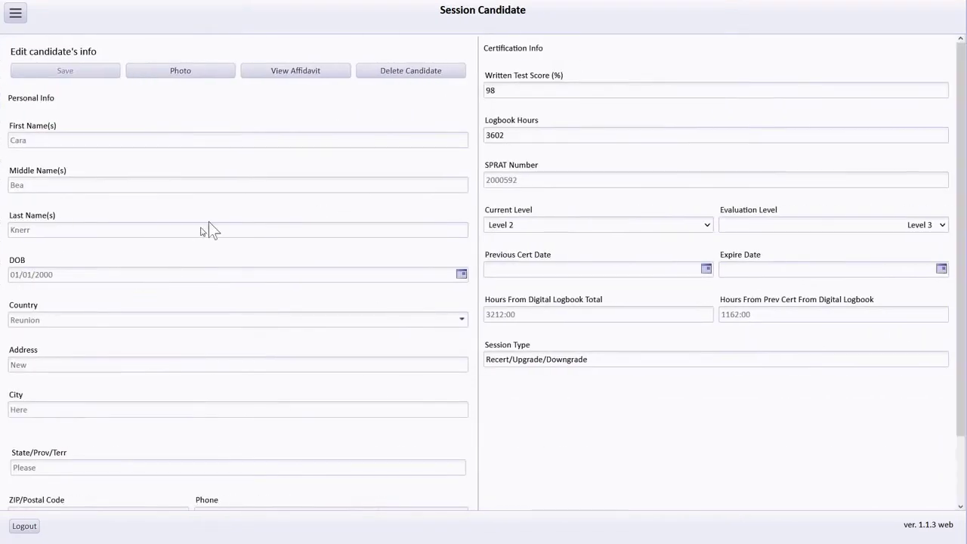
drag(492, 89, 499, 91)
text(6)
click(64, 76)
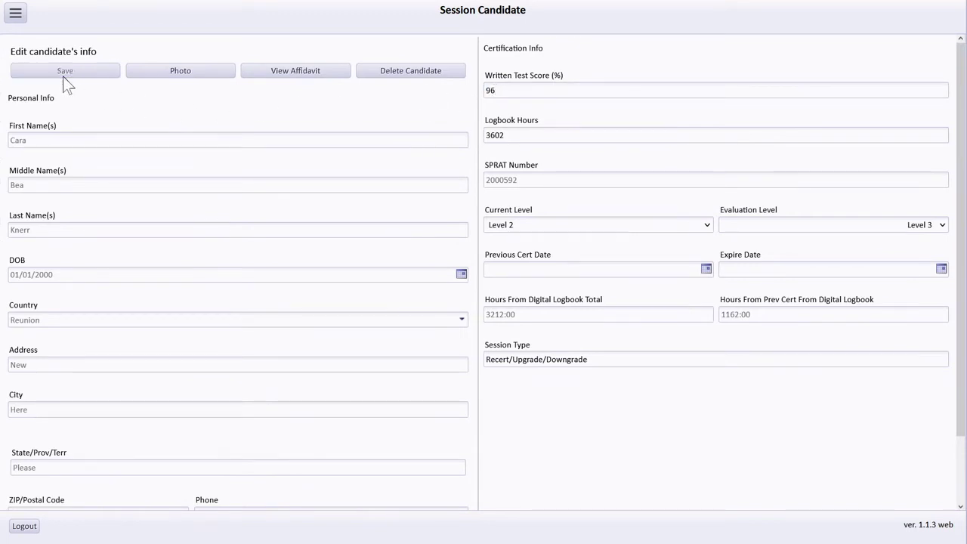
click(17, 17)
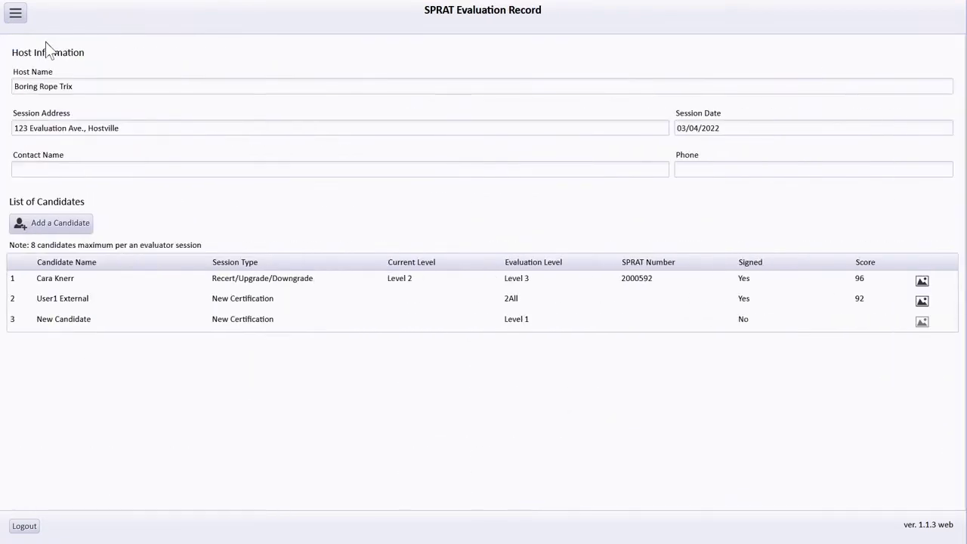
click(528, 316)
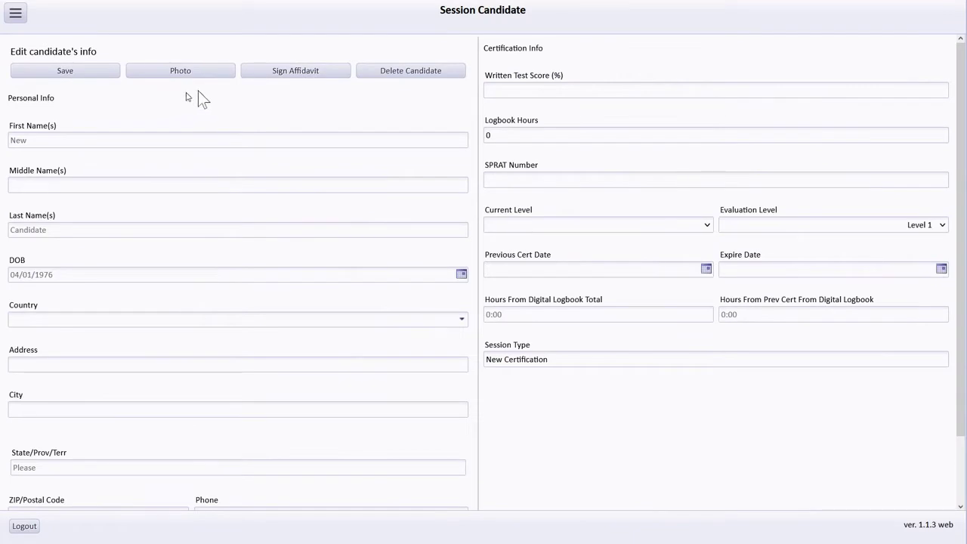
Start New Candidate's affidavit and tick every waiver, physical condition, training and privacy statement
click(295, 76)
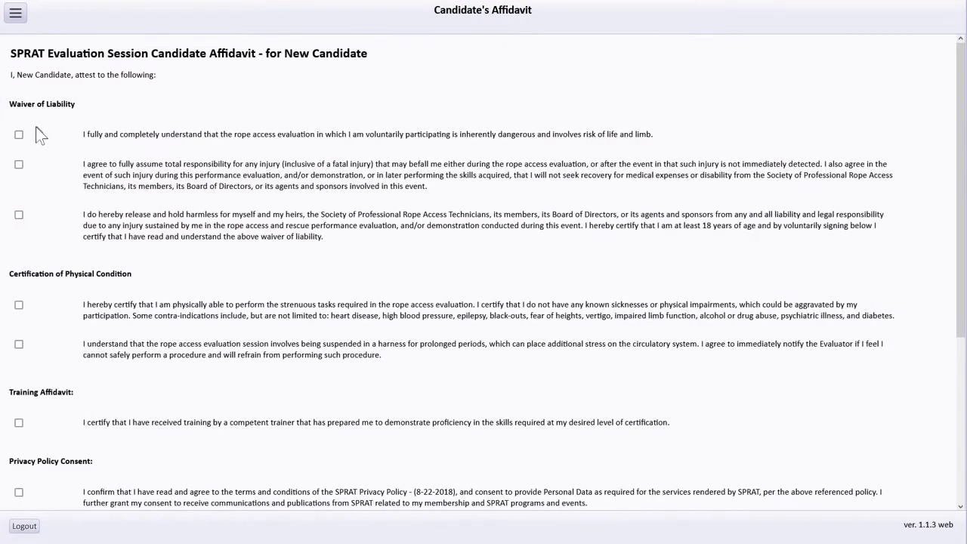
click(19, 135)
click(19, 164)
click(19, 215)
click(19, 305)
click(19, 344)
click(19, 423)
scroll(32, 434, down, 1)
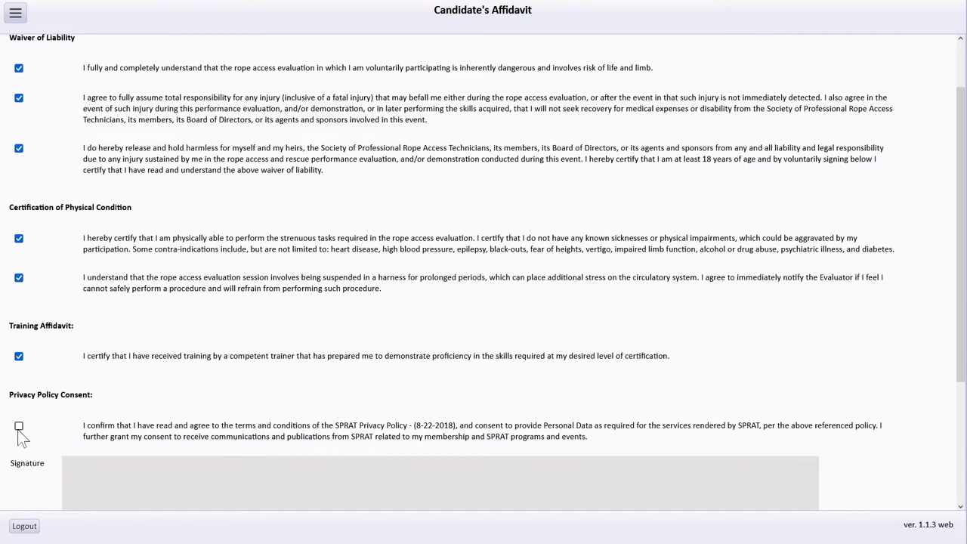
click(18, 427)
scroll(21, 436, down, 3)
Draw the candidate's signature, accept it, and submit the affidavit
mouse_move(221, 320)
mouse_down()
mouse_move(278, 316)
mouse_move(243, 347)
mouse_move(407, 311)
mouse_move(424, 352)
mouse_up()
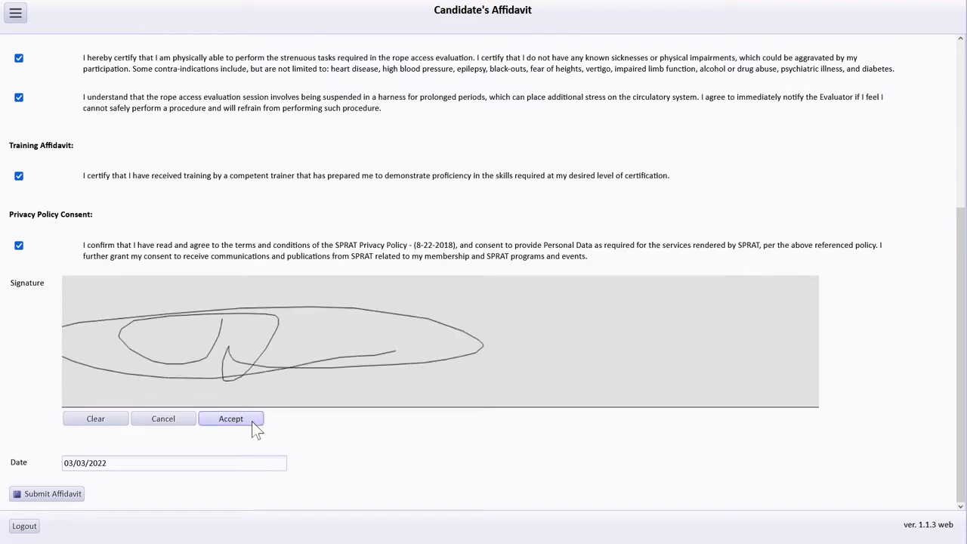
click(230, 418)
click(51, 492)
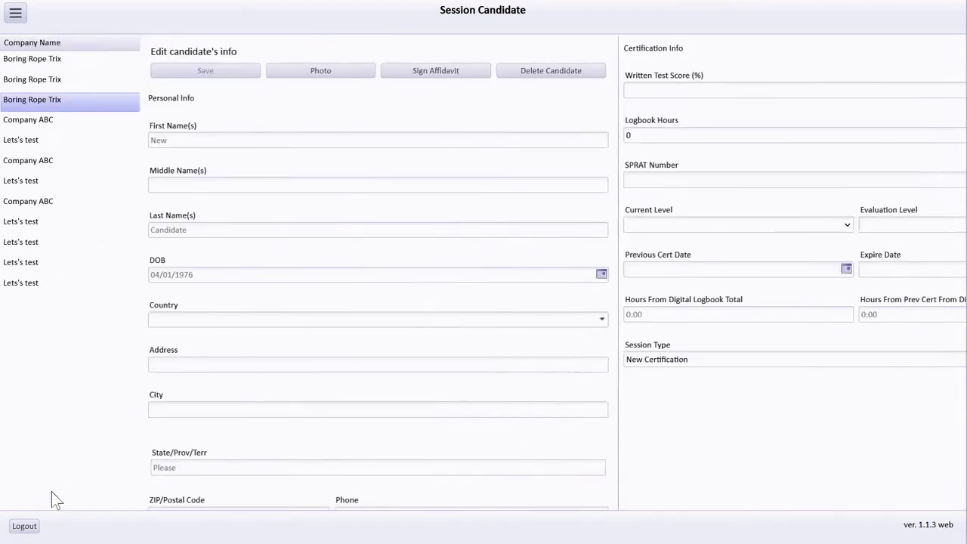
Reopen New Candidate from the candidate list and upload the NewTech image as their photo
click(16, 14)
click(741, 327)
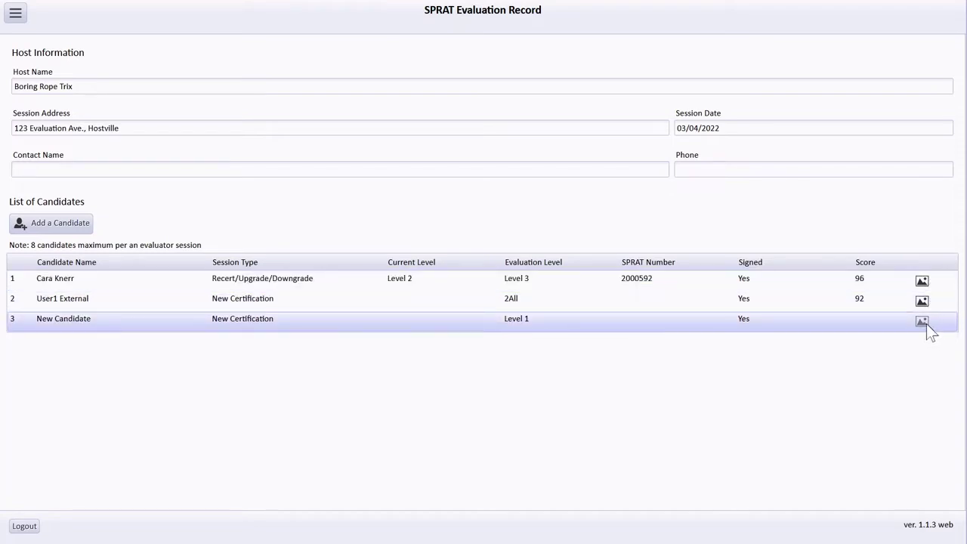
click(926, 323)
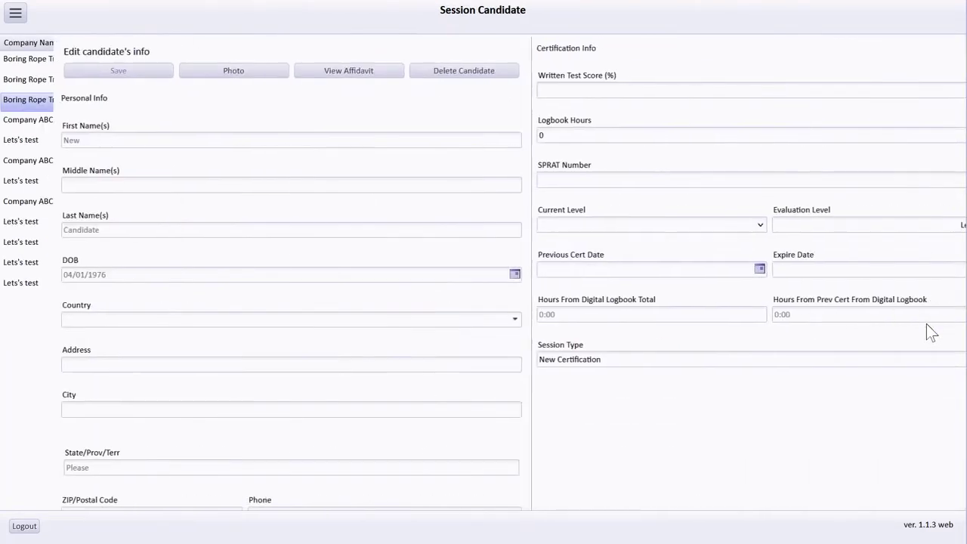
click(195, 76)
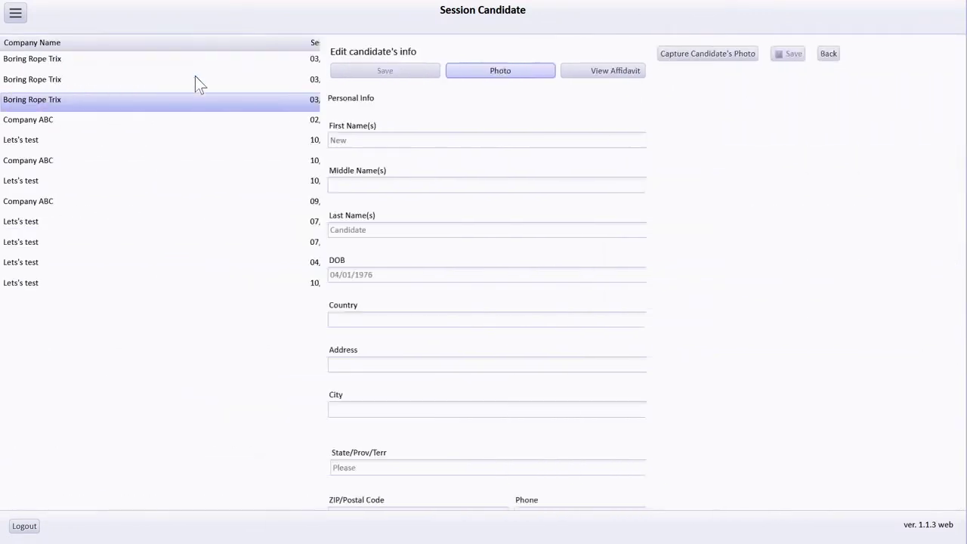
click(51, 60)
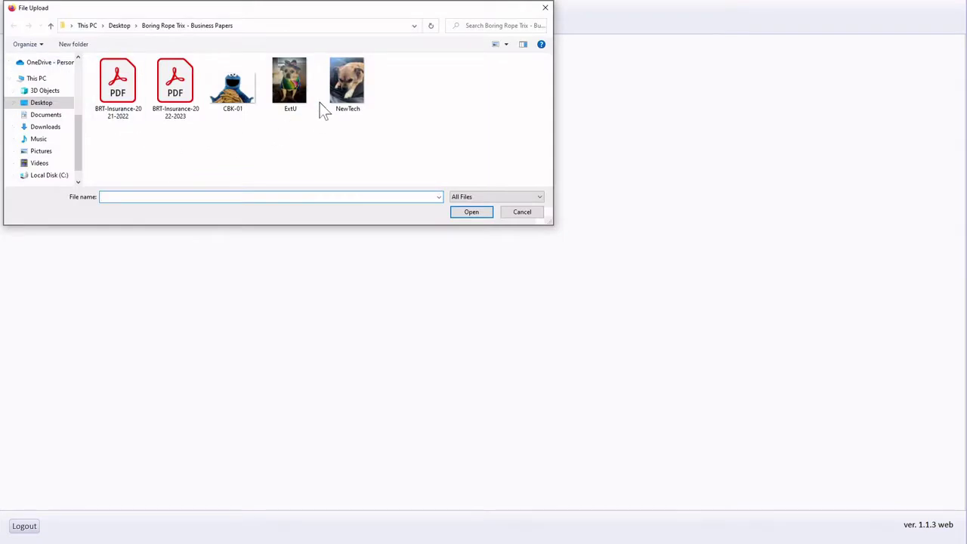
double_click(347, 82)
click(99, 220)
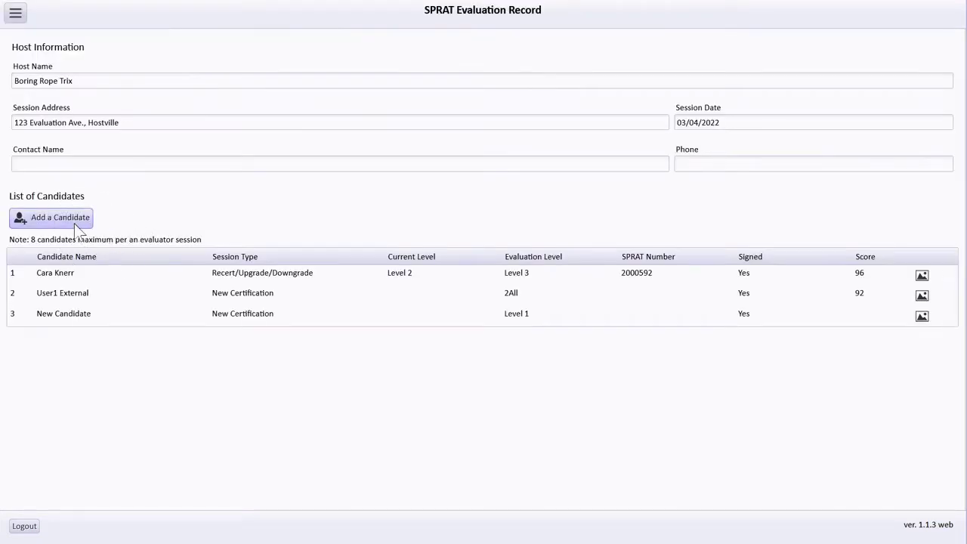
Start a new candidate entry and set the date of birth to 03/02/1982
click(74, 224)
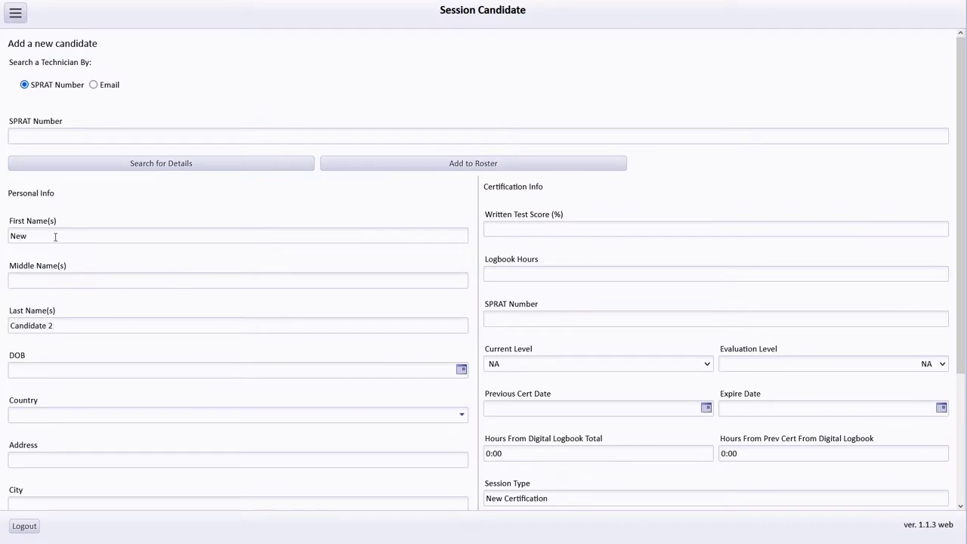
click(461, 370)
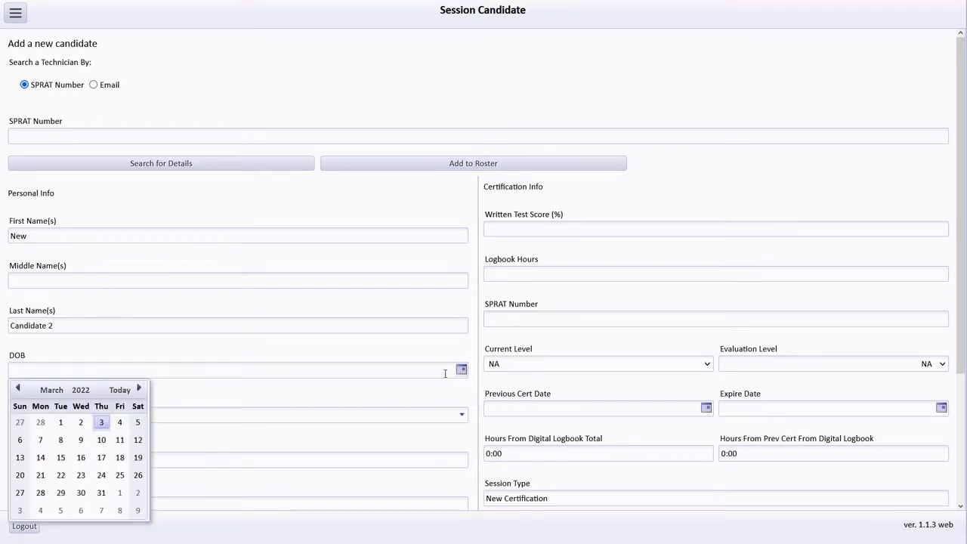
click(81, 390)
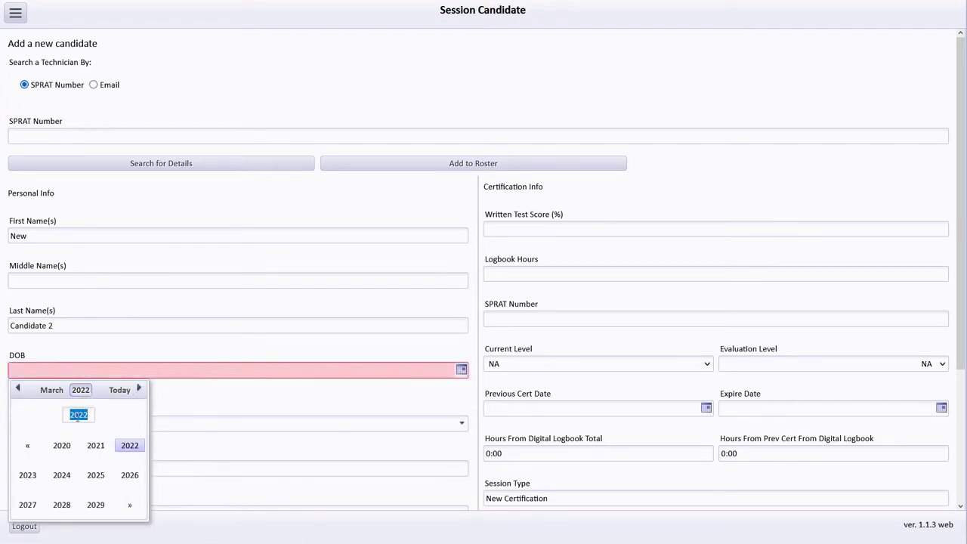
click(29, 449)
click(29, 449)
click(28, 449)
click(29, 449)
click(130, 446)
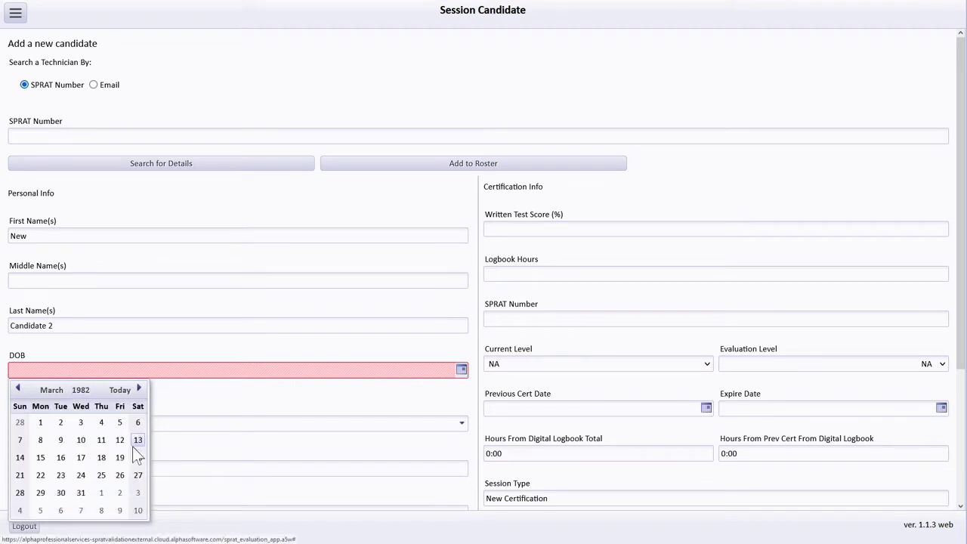
click(62, 423)
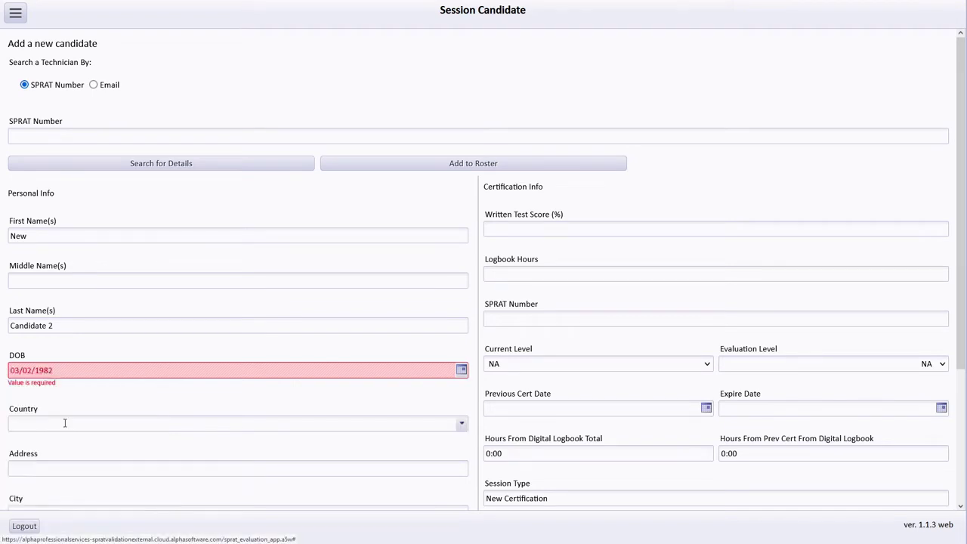
Enter the candidate's e-mail address, a written test score of 82 and evaluation Level 1
scroll(128, 399, down, 3)
scroll(130, 406, down, 1)
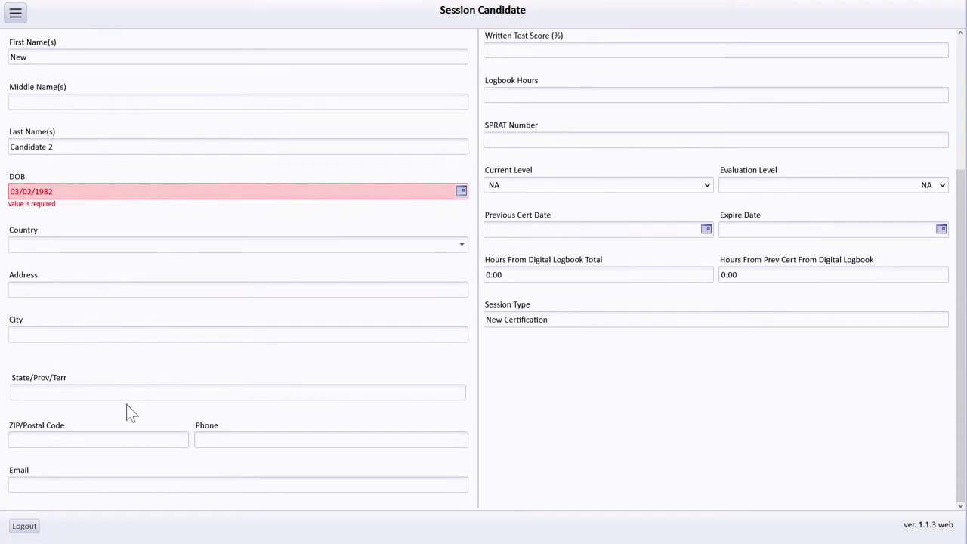
click(68, 486)
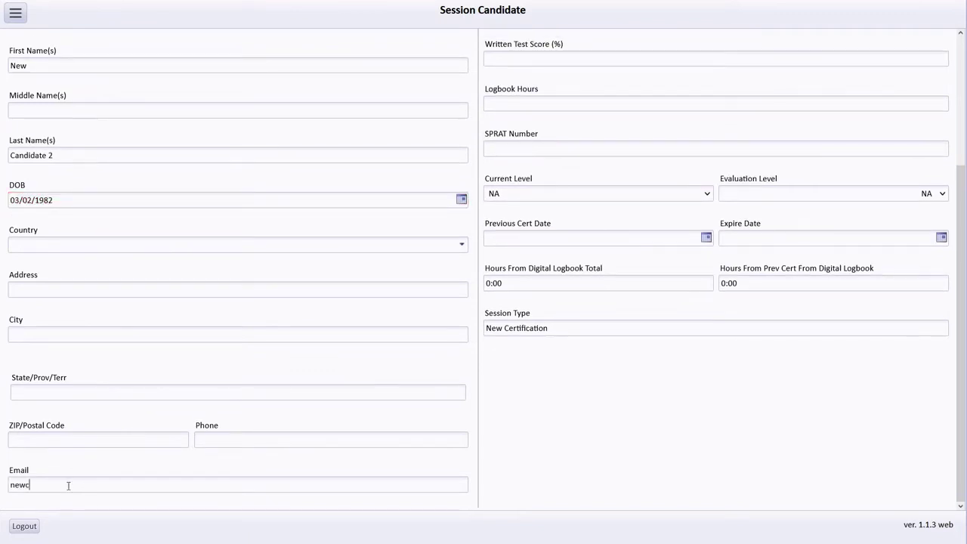
scroll(499, 287, up, 5)
click(547, 224)
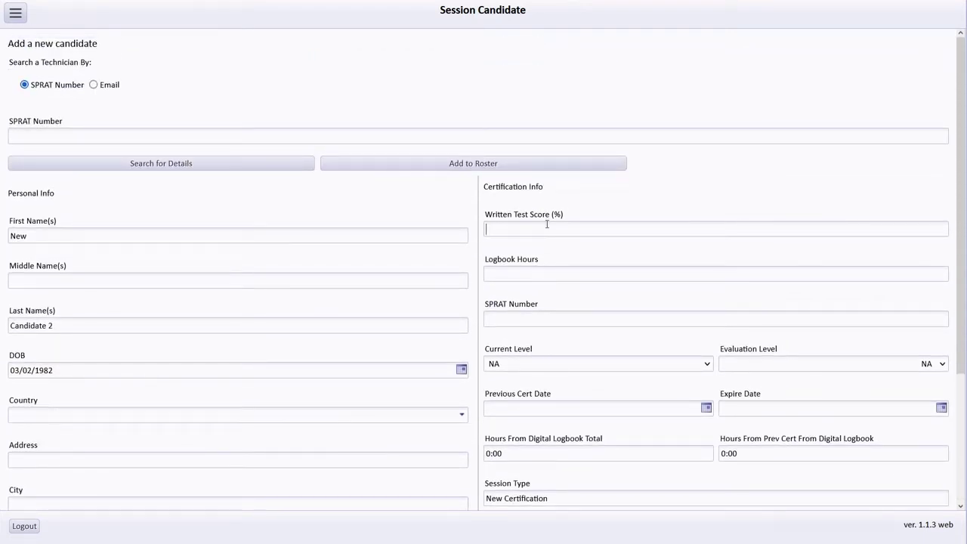
text(82)
click(783, 368)
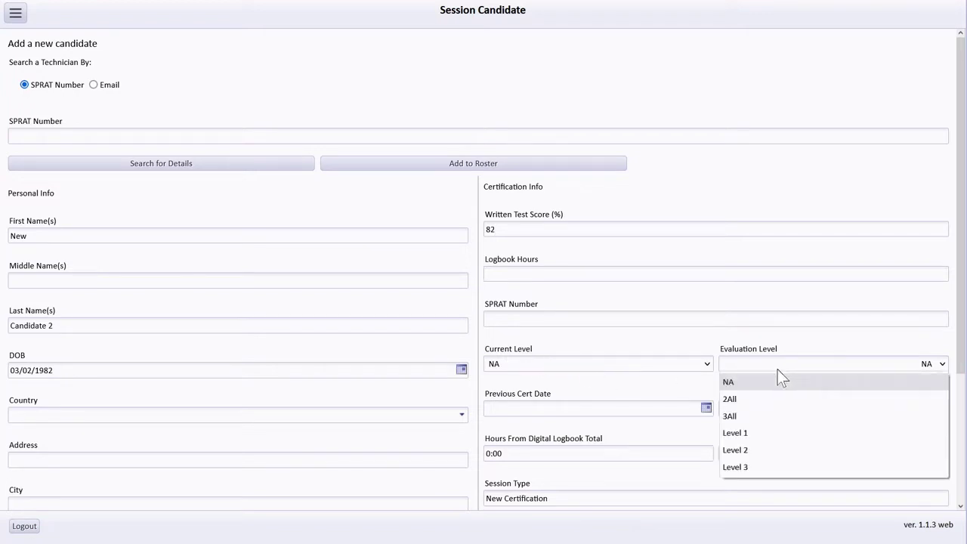
click(747, 435)
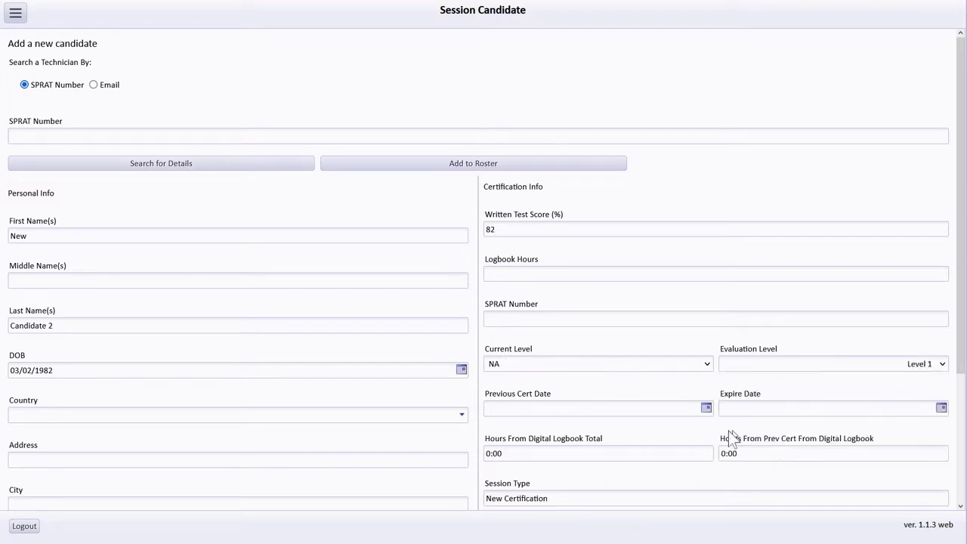
Add New Candidate 2 to the roster, confirm the account creation, and open their row
click(395, 161)
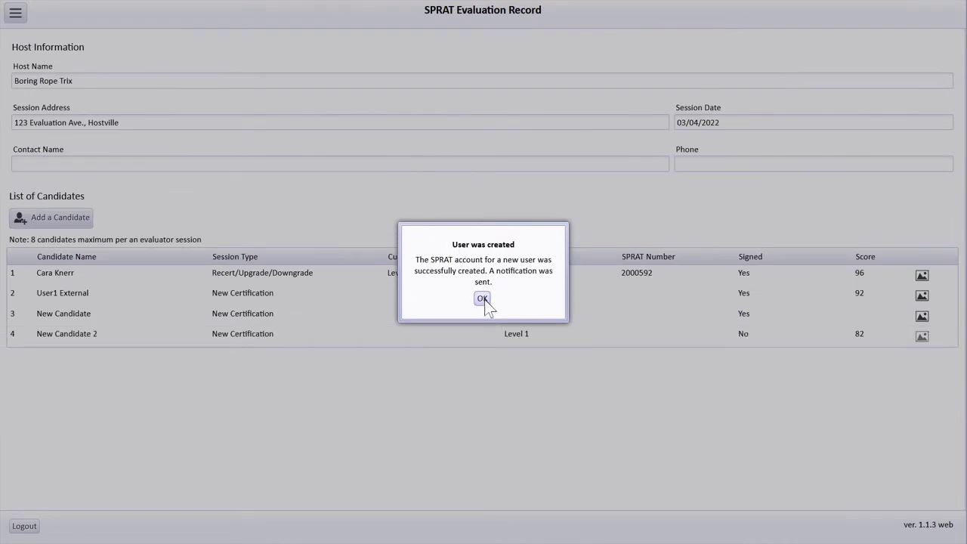
click(483, 299)
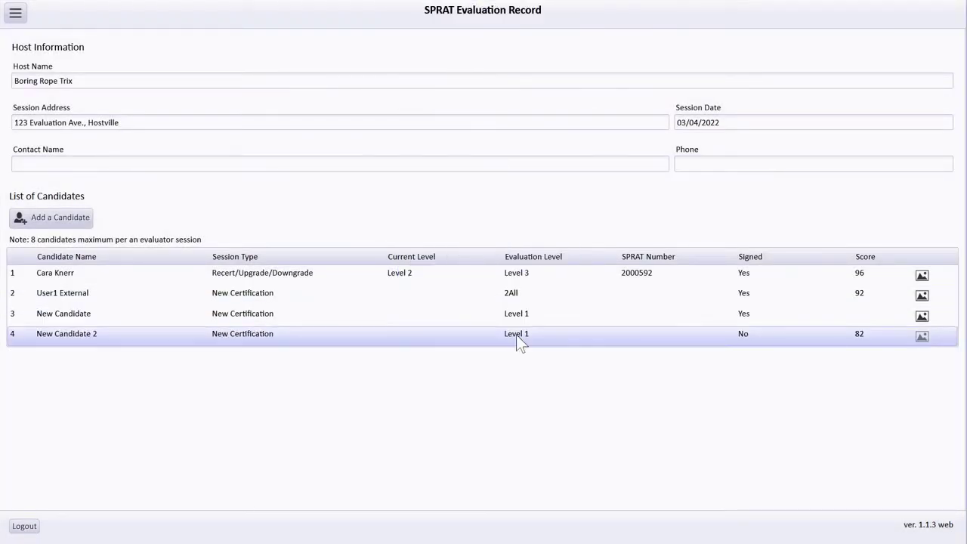
click(747, 338)
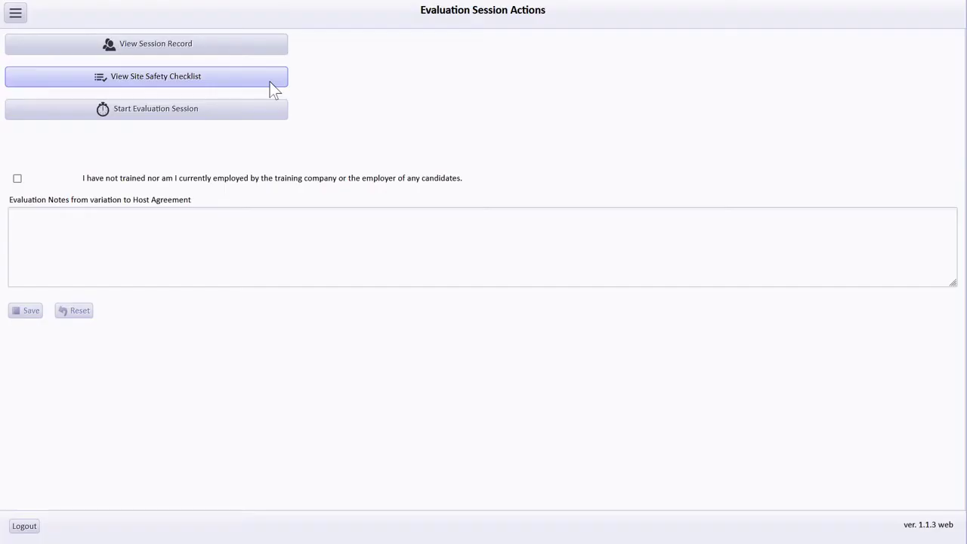
Submit the completed site safety checklist
click(269, 81)
scroll(64, 118, up, 1)
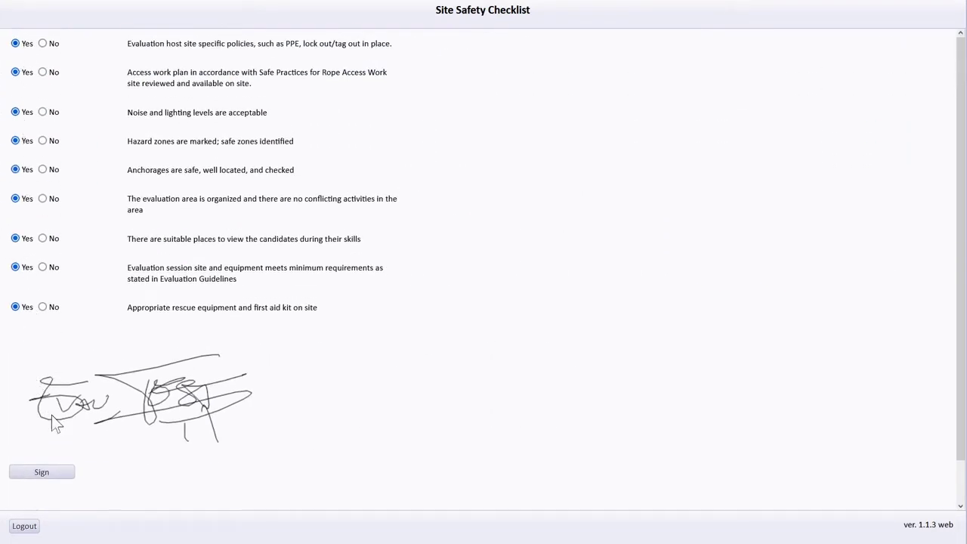
scroll(52, 415, down, 2)
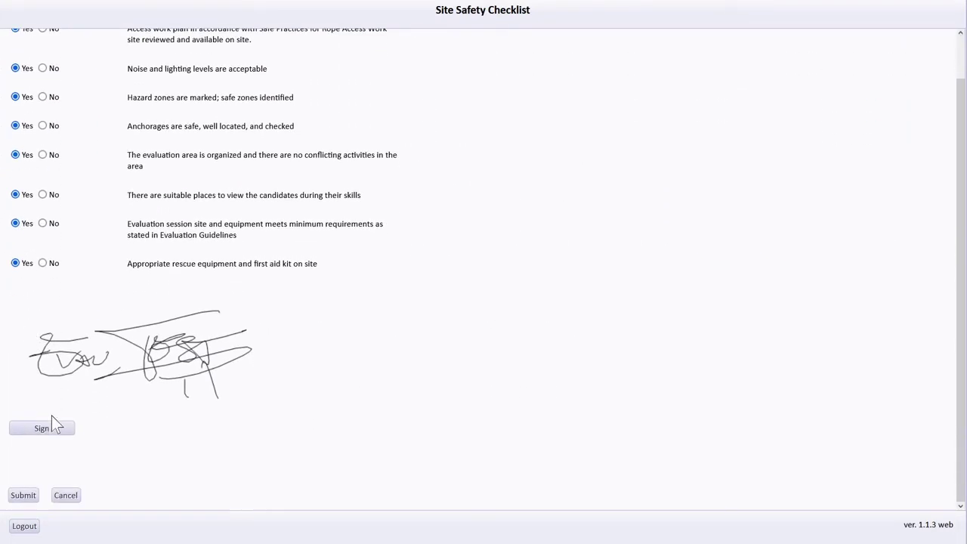
click(23, 495)
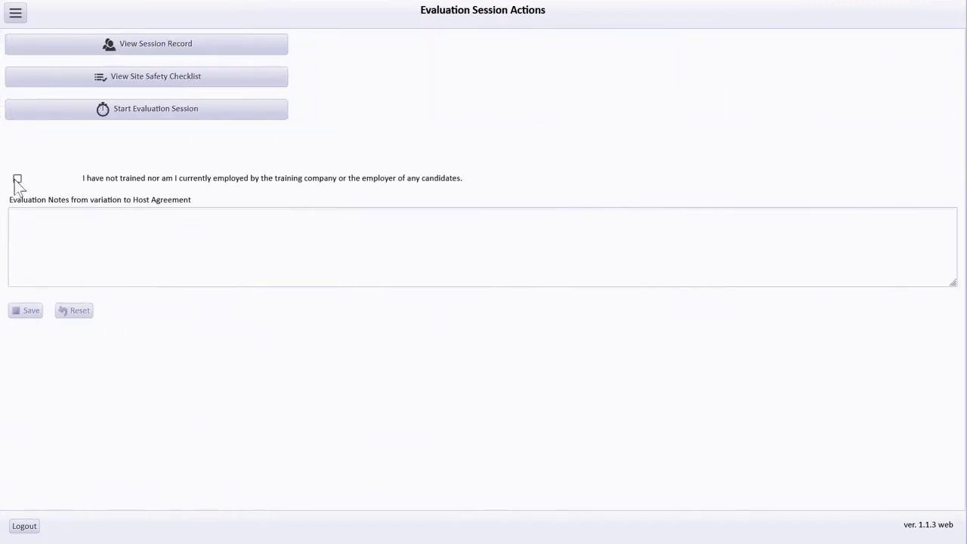
Affirm independence from candidates, save the note about mailing Candidate 1, and dismiss the missing-score warning
click(18, 180)
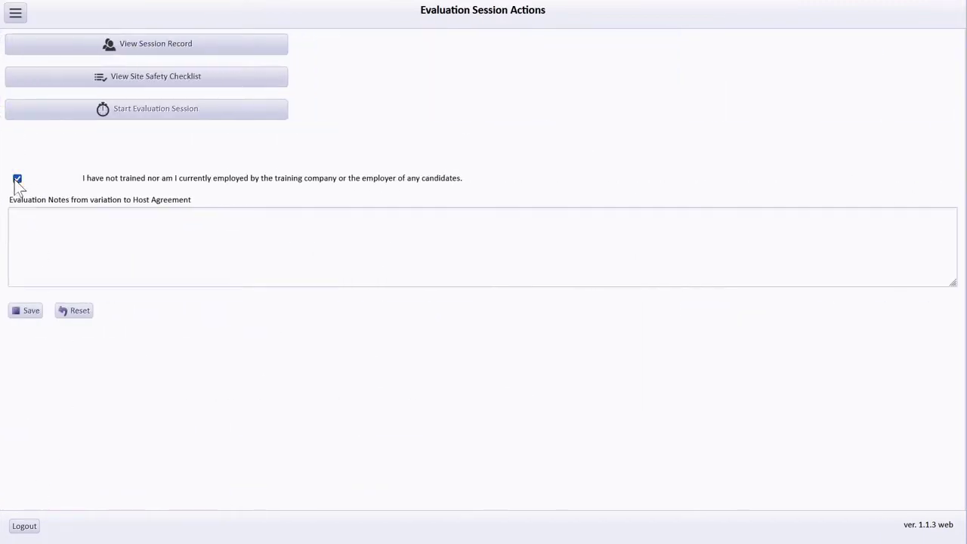
click(31, 220)
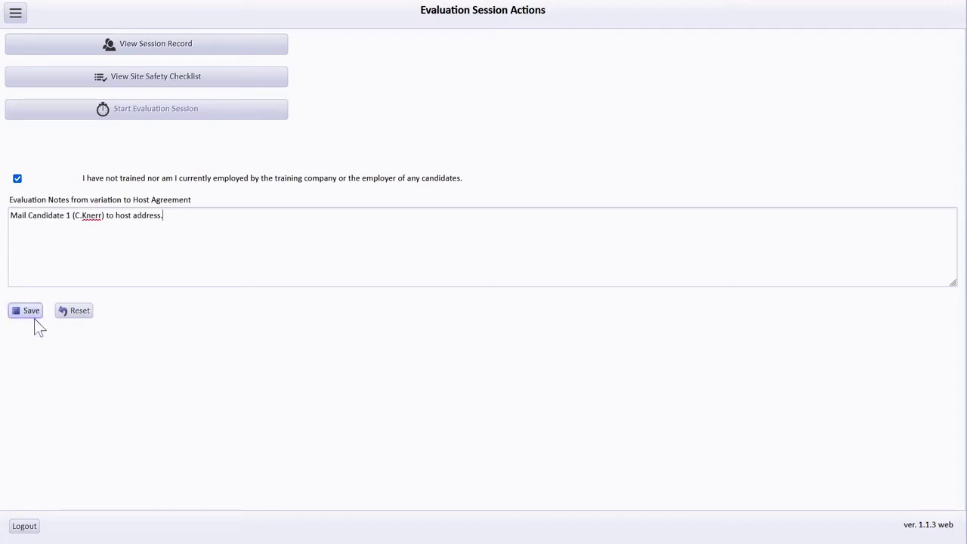
click(32, 314)
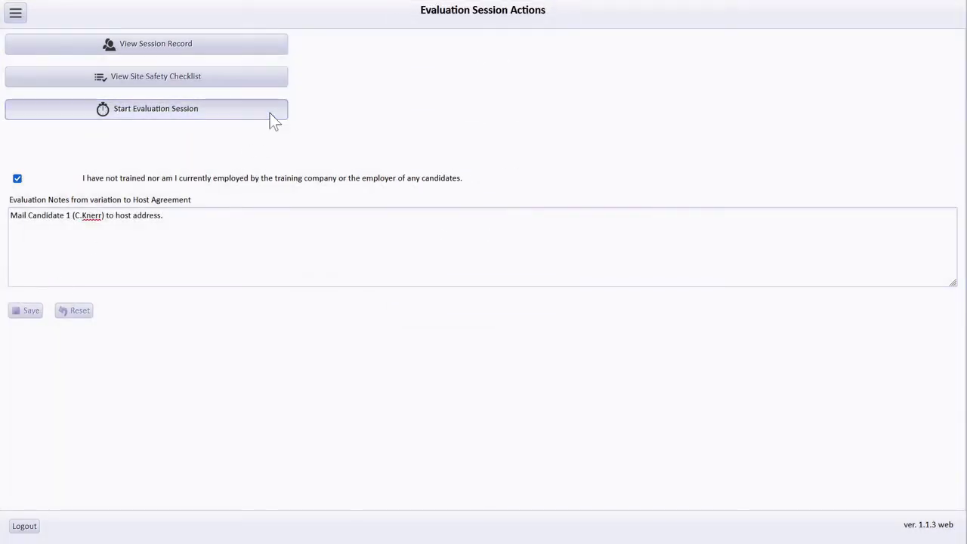
click(270, 113)
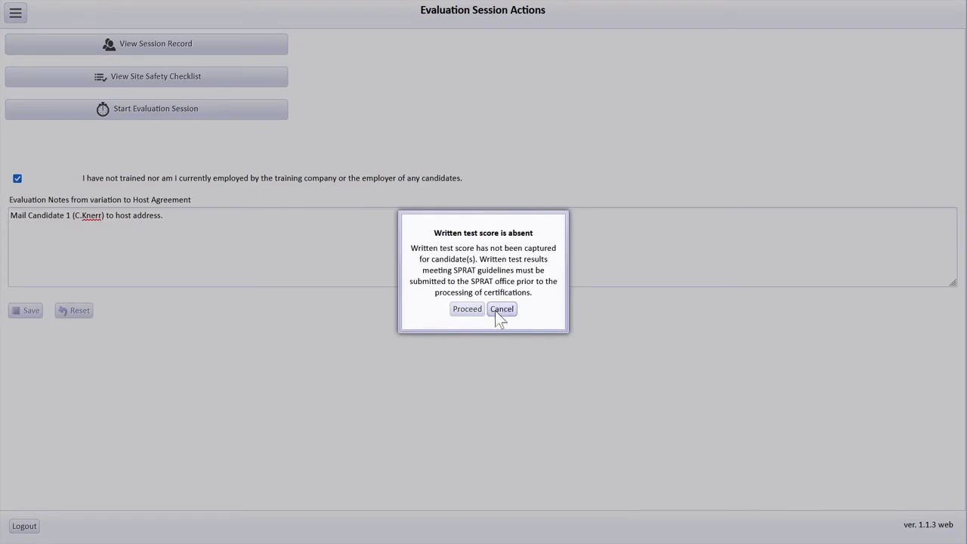
click(501, 310)
Give New Candidate a written test score of 78, save it, and return to the session record
click(187, 47)
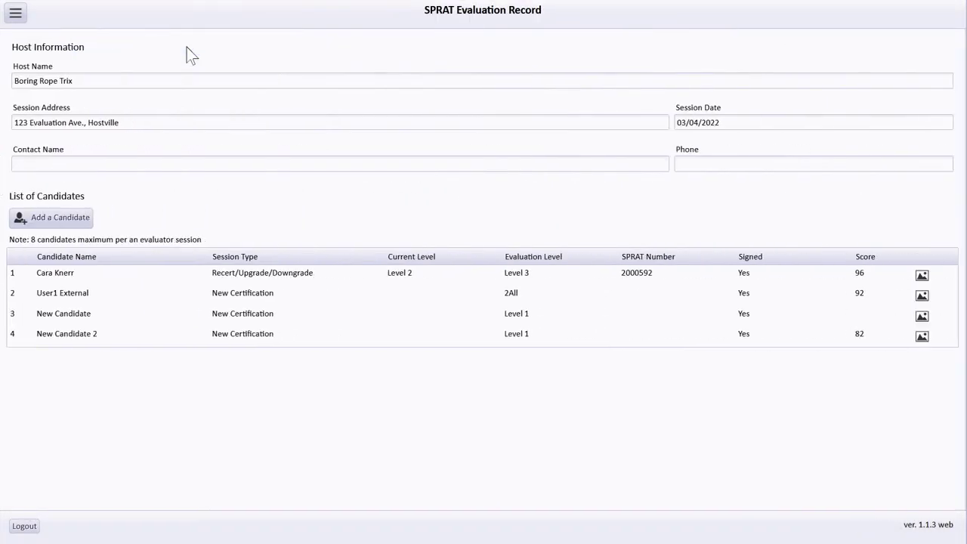
click(860, 321)
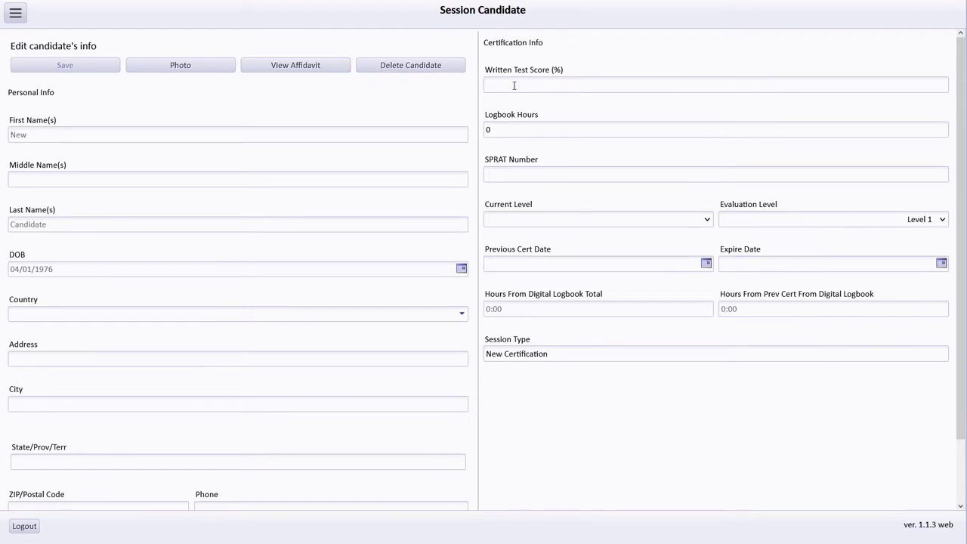
text(78)
click(66, 70)
click(15, 12)
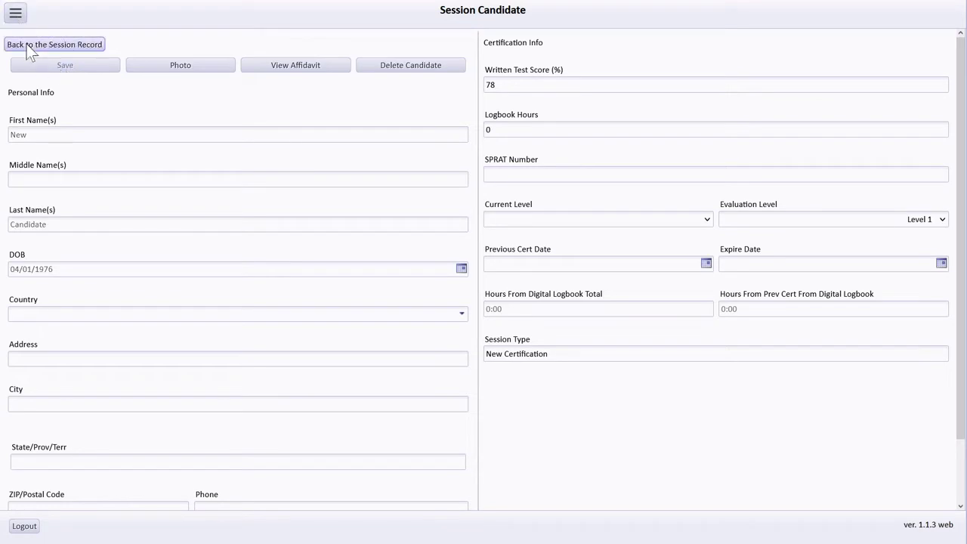
click(26, 44)
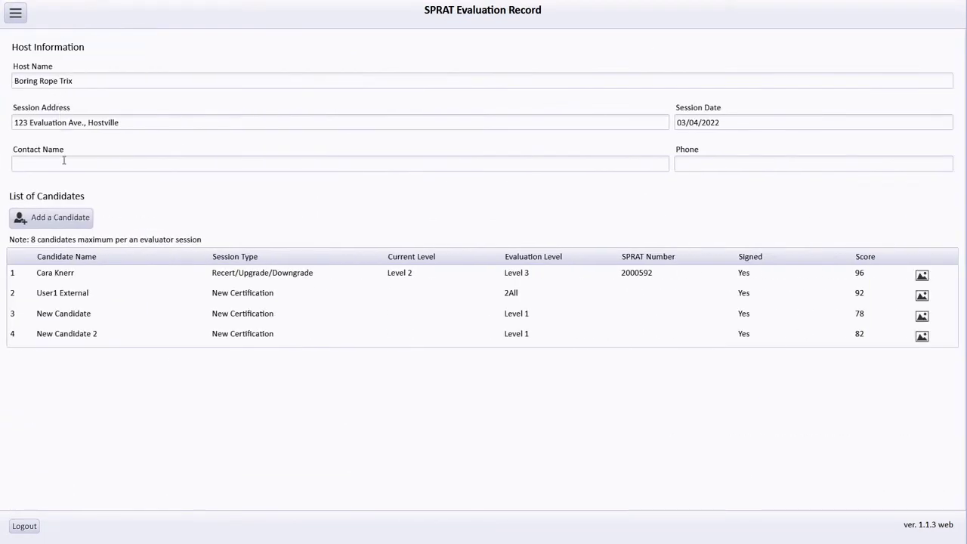
Return to the Actions List and start the evaluation session to reach the Test Scoring Form
click(15, 13)
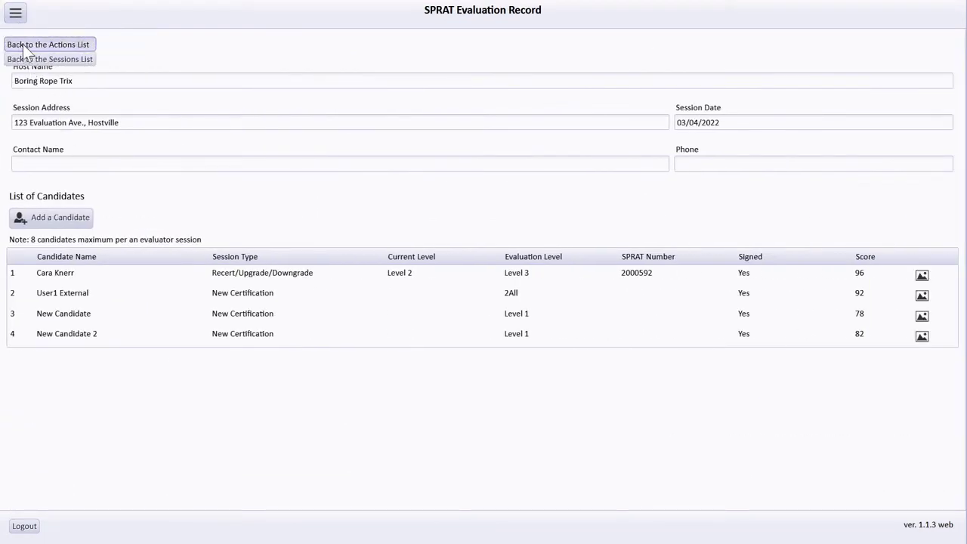
click(23, 44)
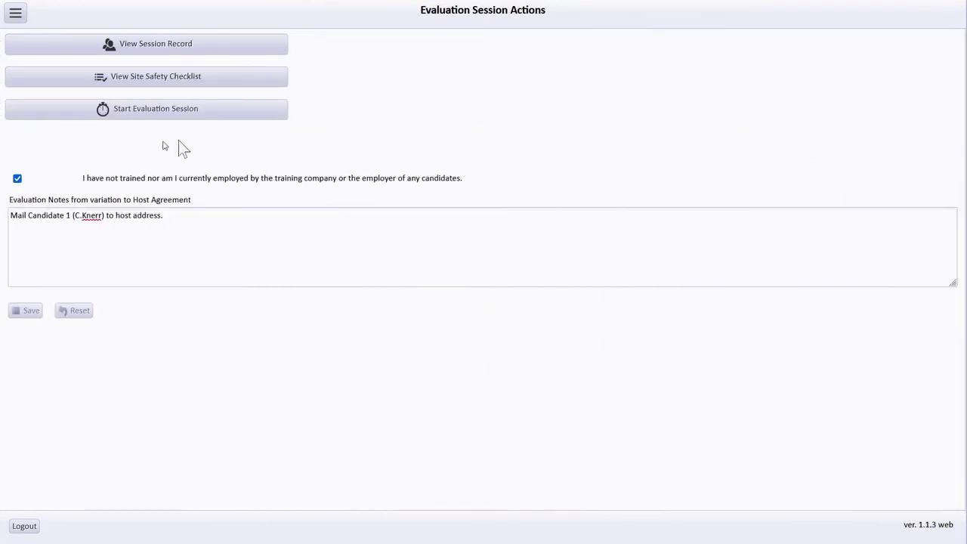
click(277, 116)
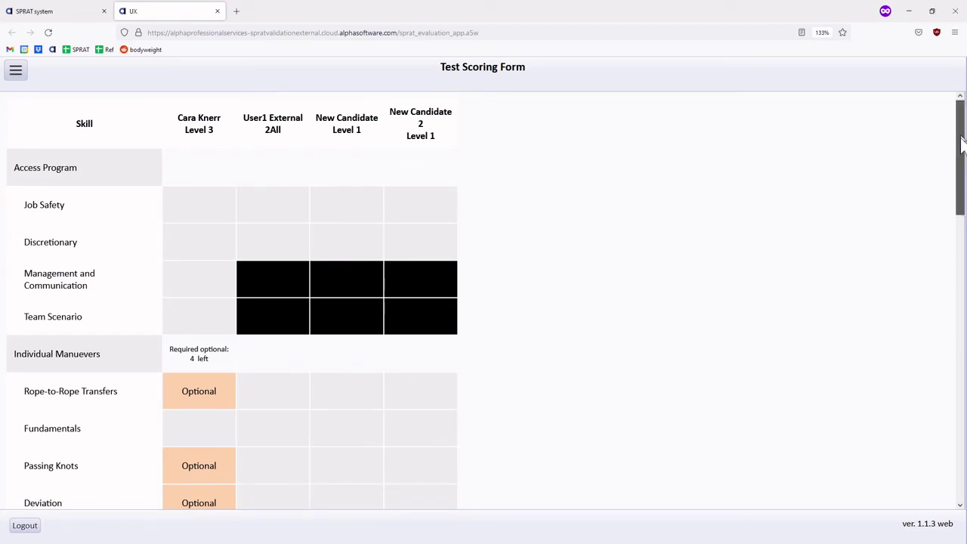
Pass the first two candidates on Job Safety, leaving the second one's cell blue
drag(960, 151, 956, 162)
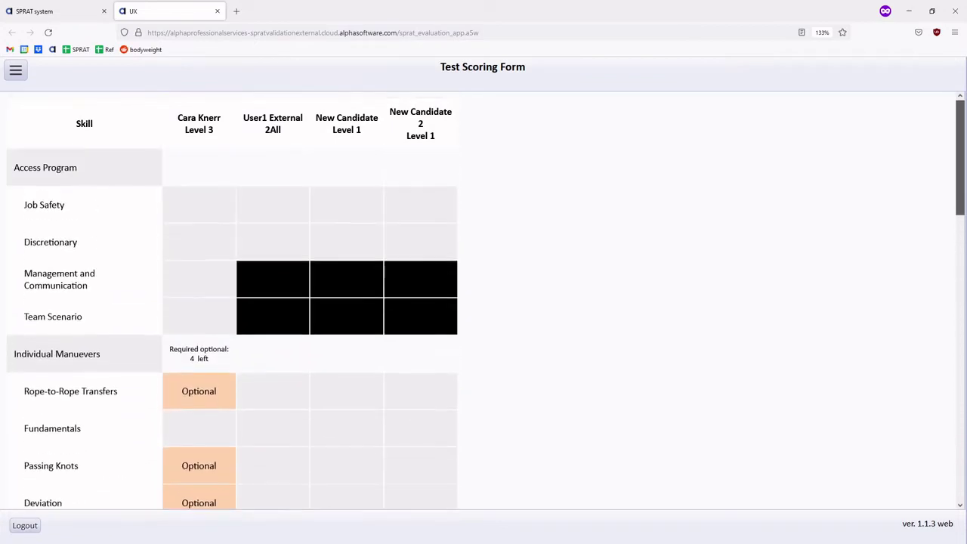
click(195, 218)
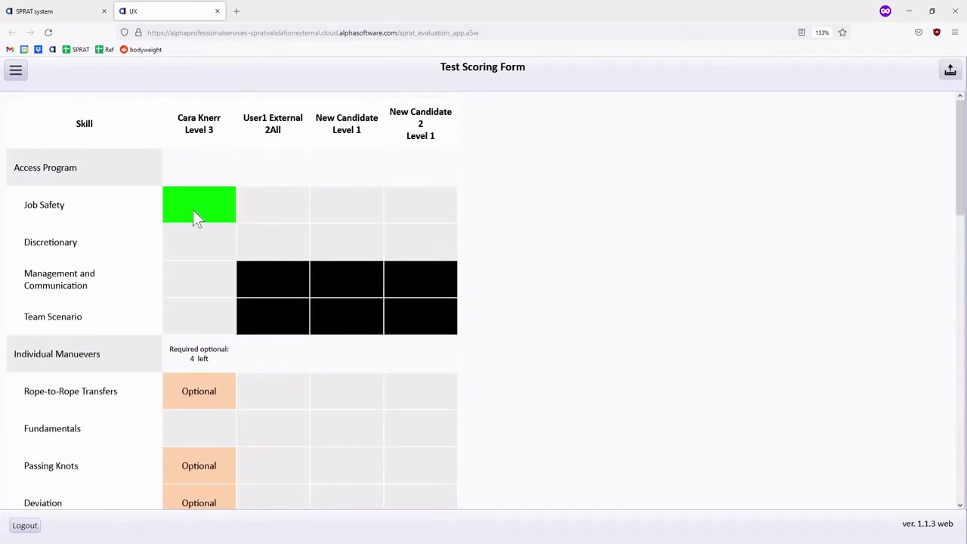
click(278, 217)
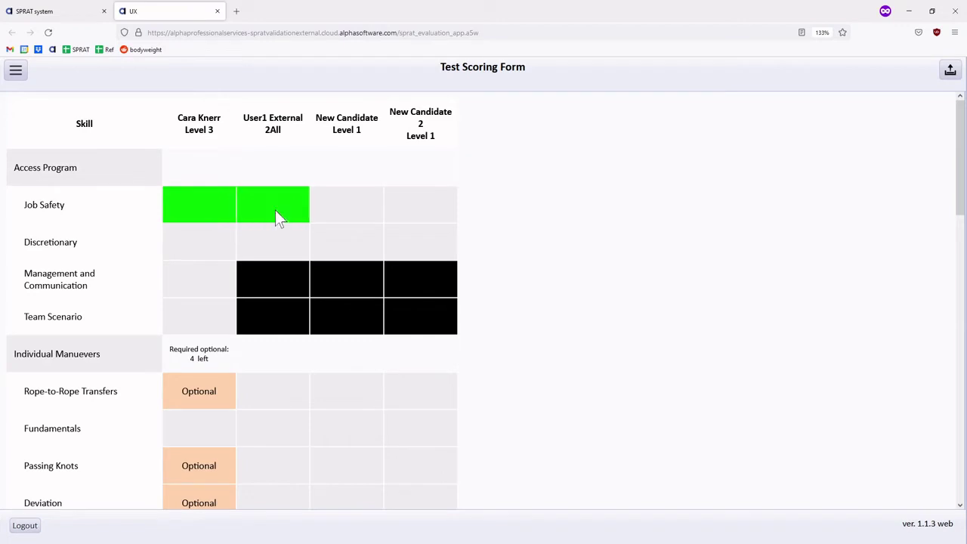
click(277, 217)
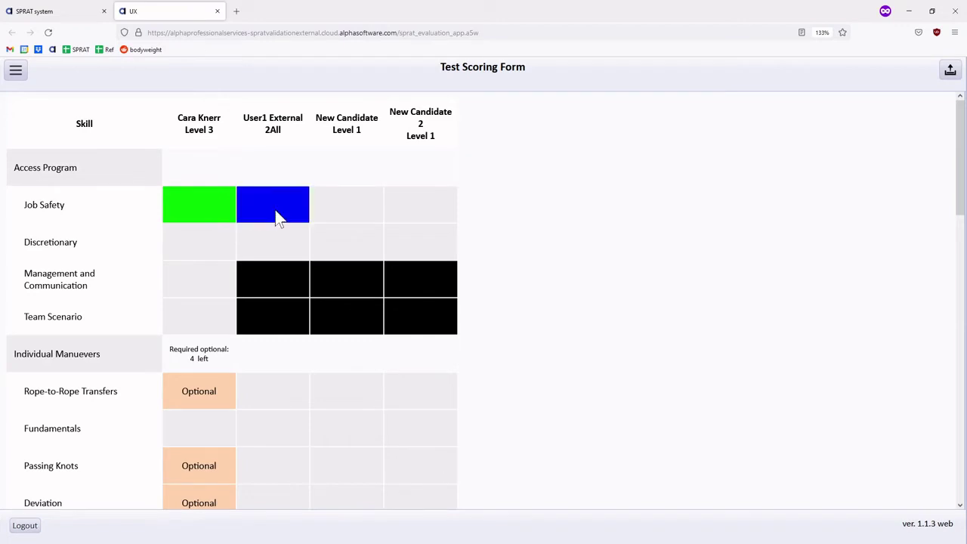
Rate Job Safety D for New Candidate and F for New Candidate 2
click(336, 217)
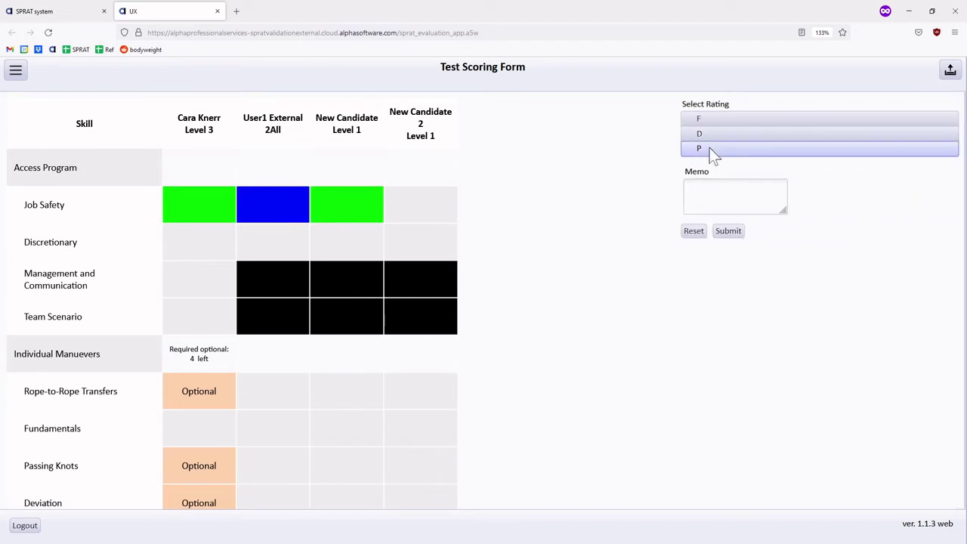
click(708, 139)
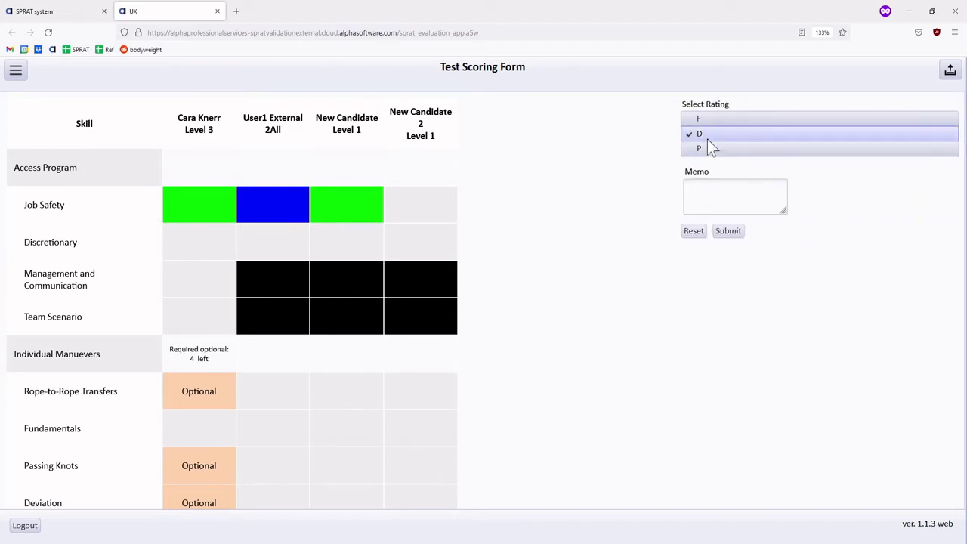
click(724, 234)
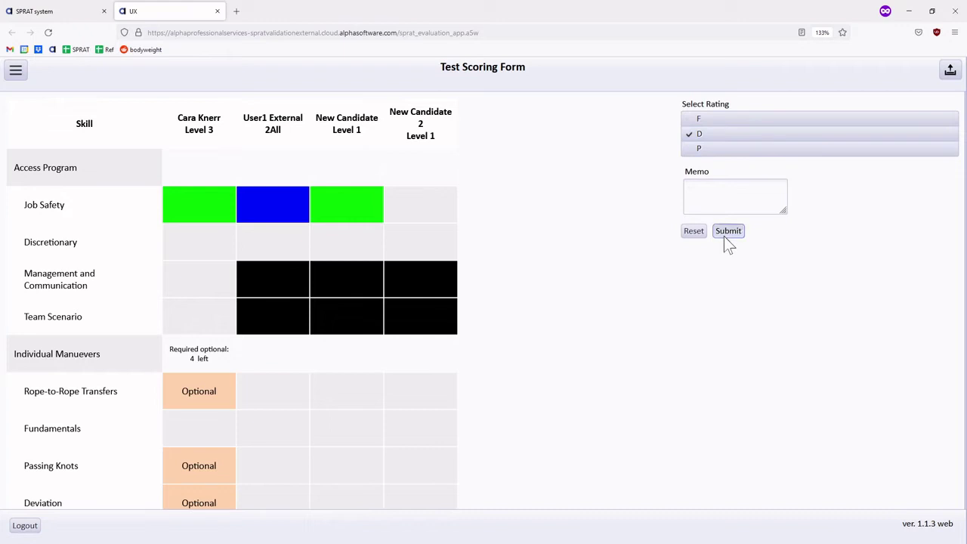
click(422, 206)
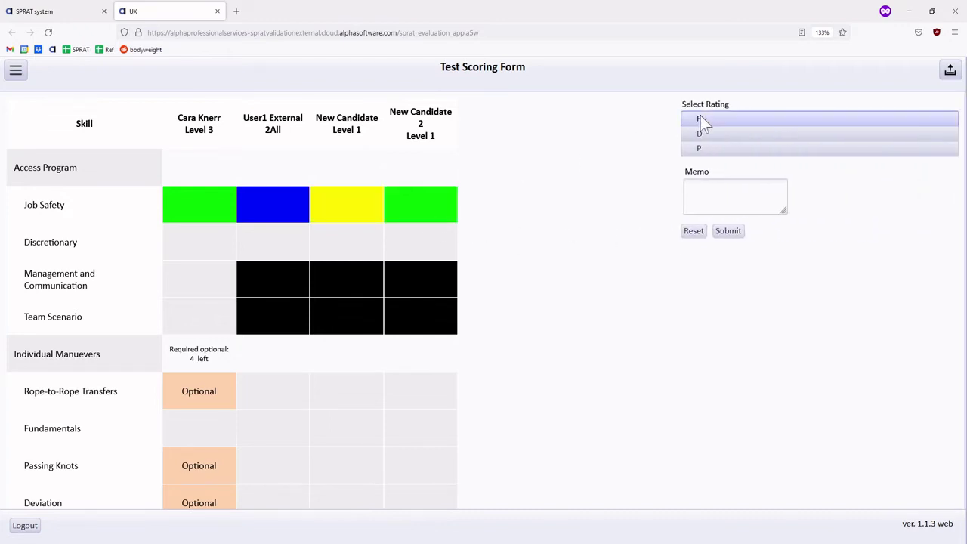
click(700, 119)
click(730, 232)
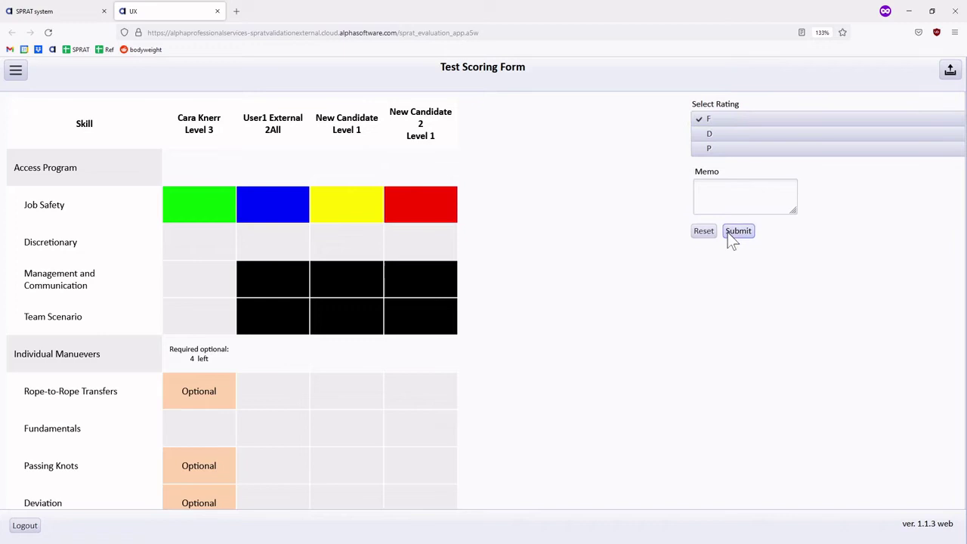
Add the memo 'Remember this one..' to New Candidate 2's F Job Safety rating, then reset it
click(412, 217)
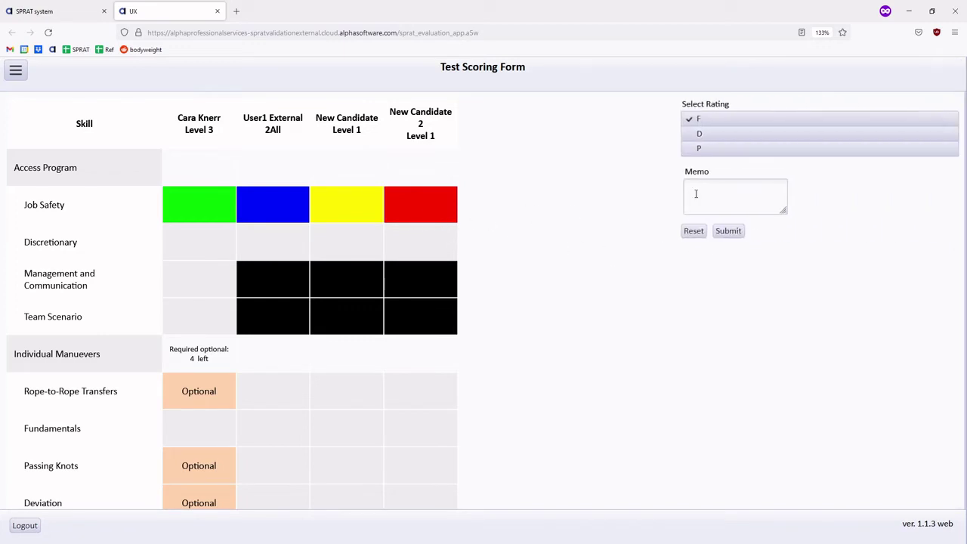
text(Remember this one...)
click(729, 231)
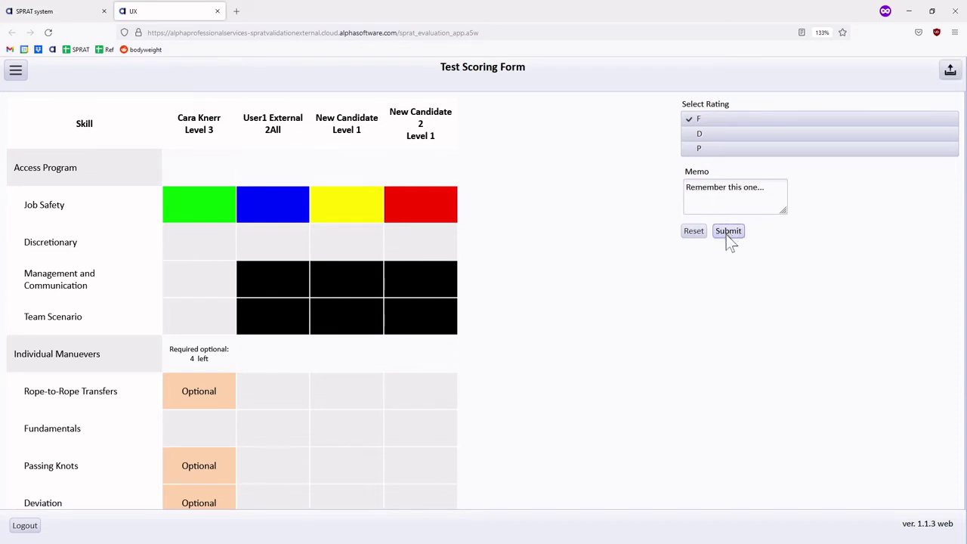
click(429, 221)
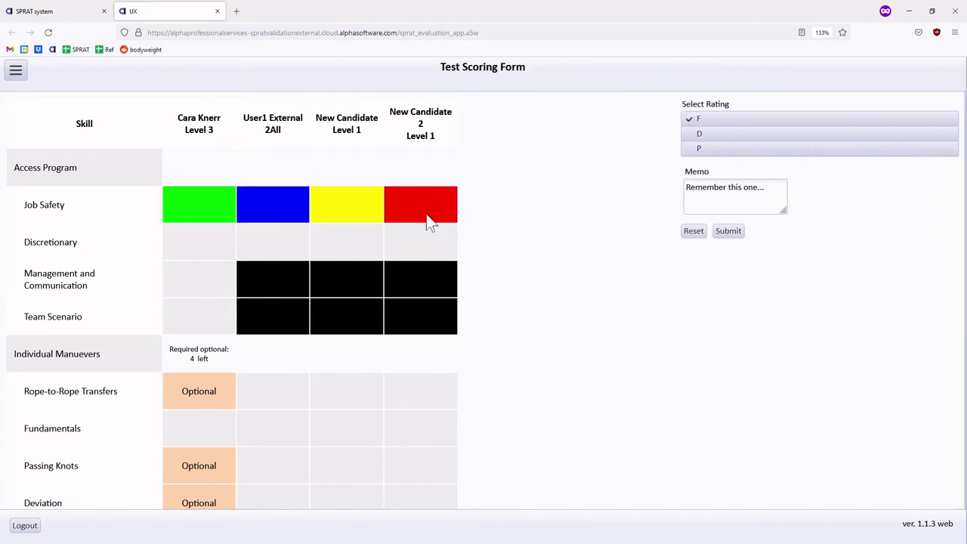
click(693, 233)
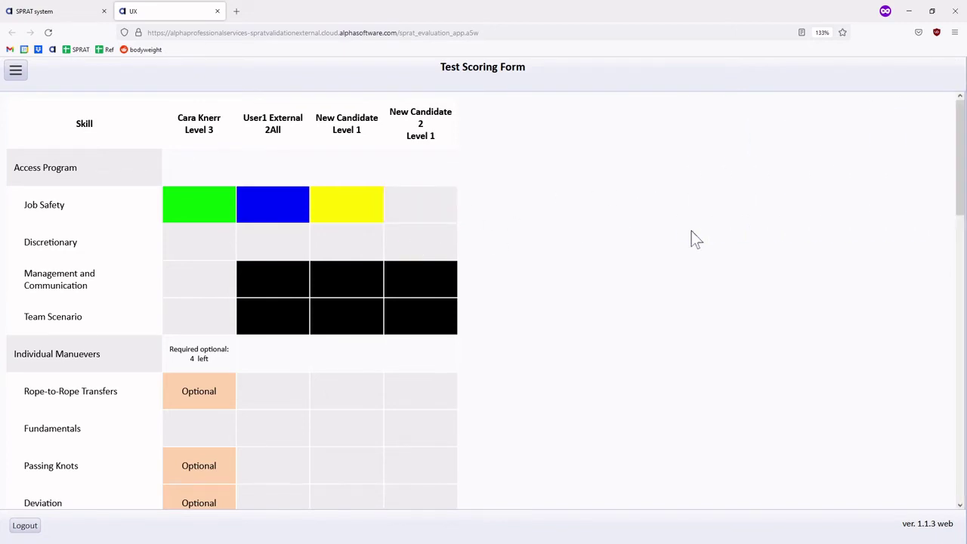
click(418, 201)
click(417, 251)
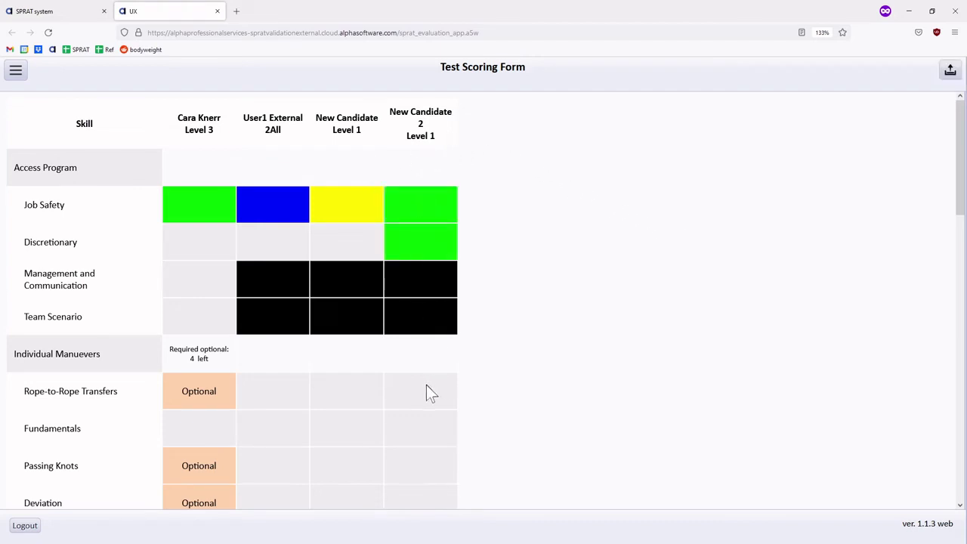
click(426, 391)
click(414, 434)
scroll(416, 431, down, 1)
click(423, 409)
click(423, 442)
scroll(422, 438, down, 3)
click(417, 286)
click(413, 318)
click(414, 350)
click(418, 385)
scroll(422, 389, down, 2)
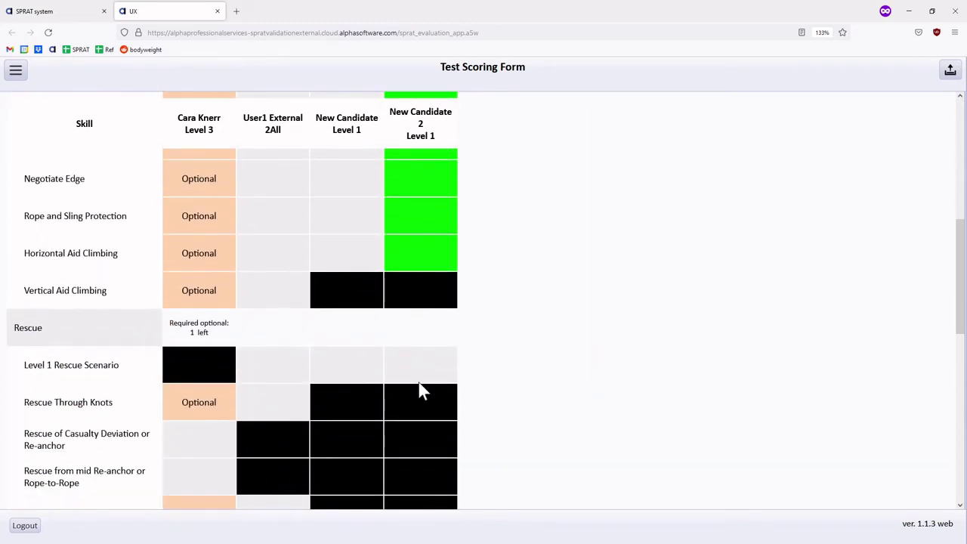
click(419, 380)
scroll(421, 388, down, 4)
click(411, 336)
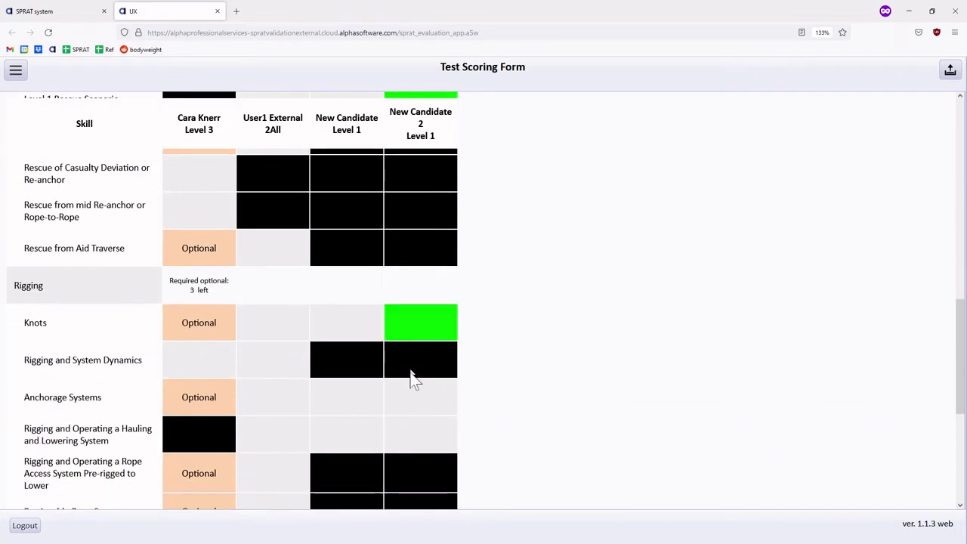
click(418, 408)
click(419, 430)
scroll(419, 425, down, 5)
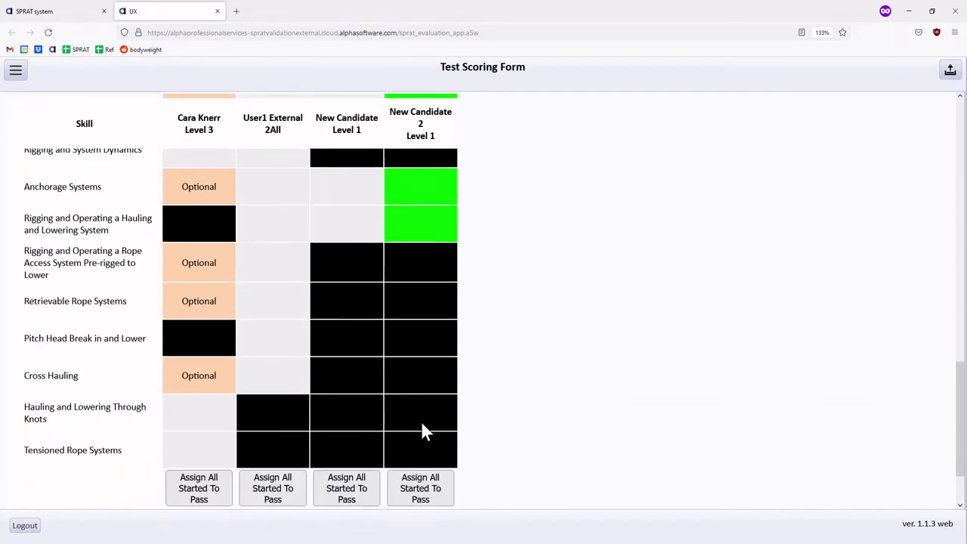
click(422, 422)
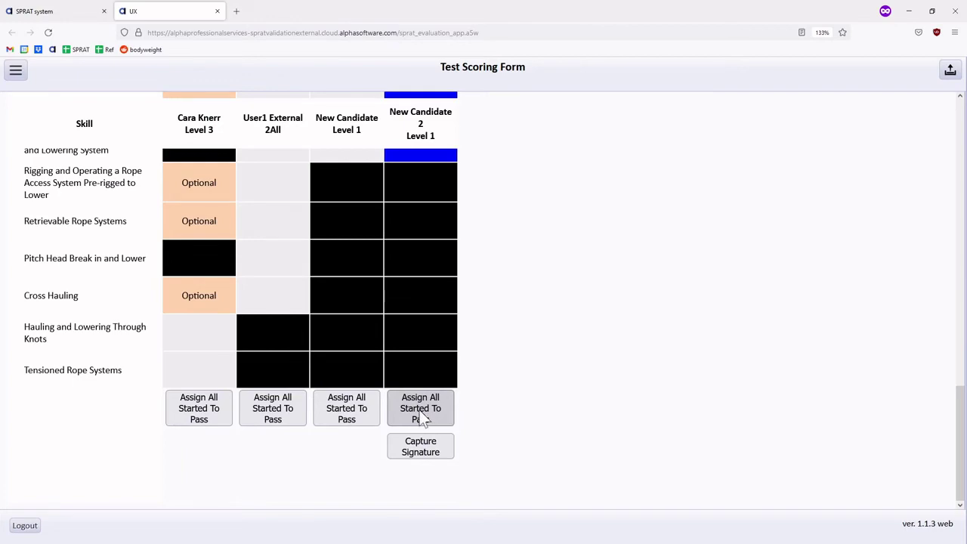
scroll(420, 416, up, 15)
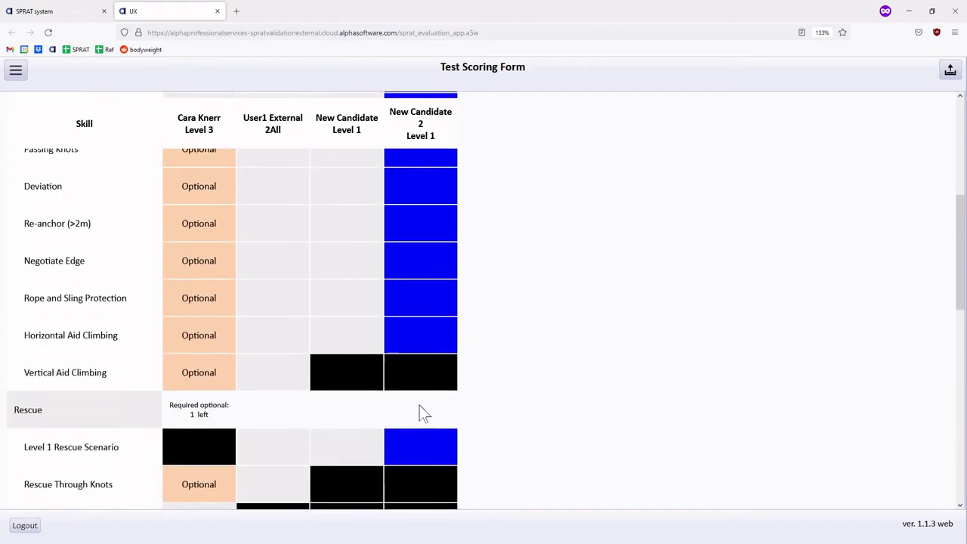
scroll(421, 414, up, 1)
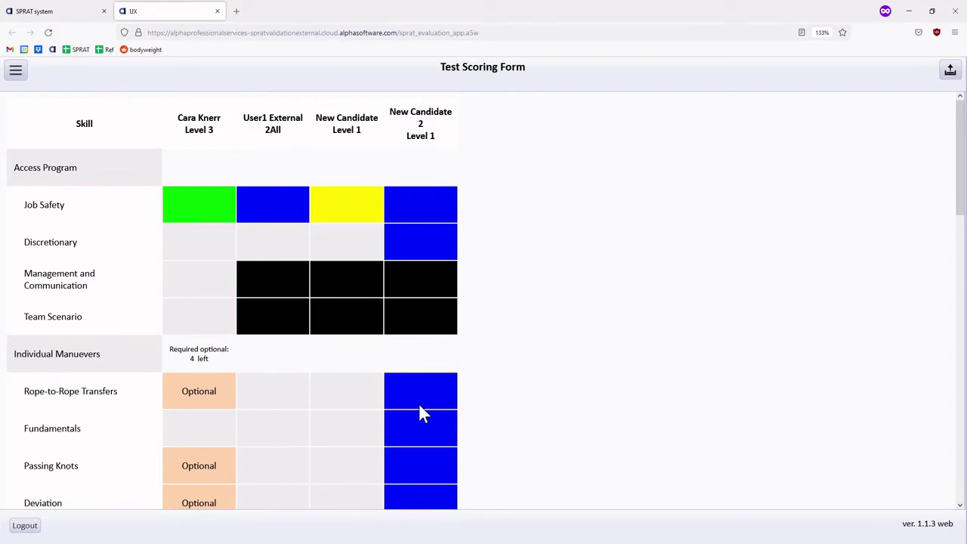
scroll(420, 407, down, 15)
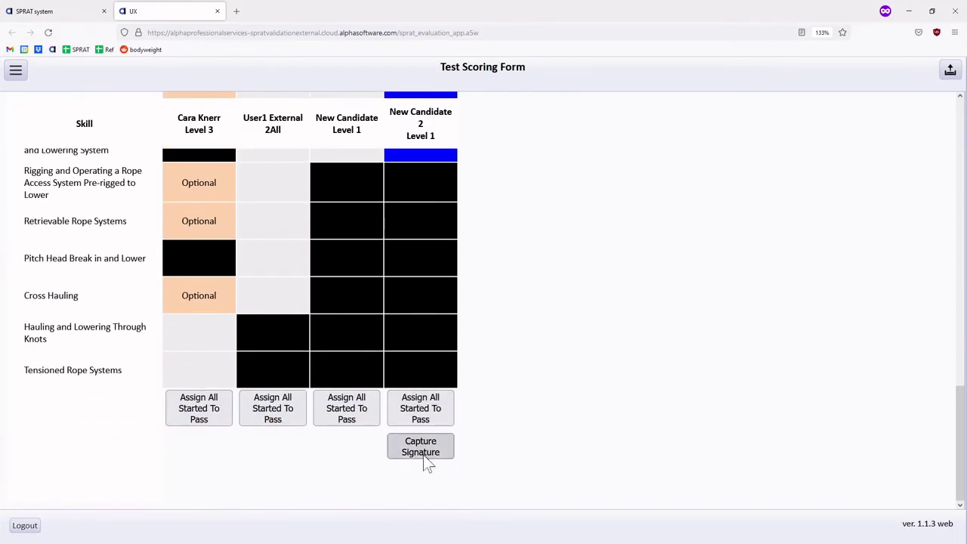
scroll(323, 311, up, 10)
scroll(323, 312, up, 3)
Rate New Candidate D on Discretionary and on Rope-to-Rope Transfers
click(340, 258)
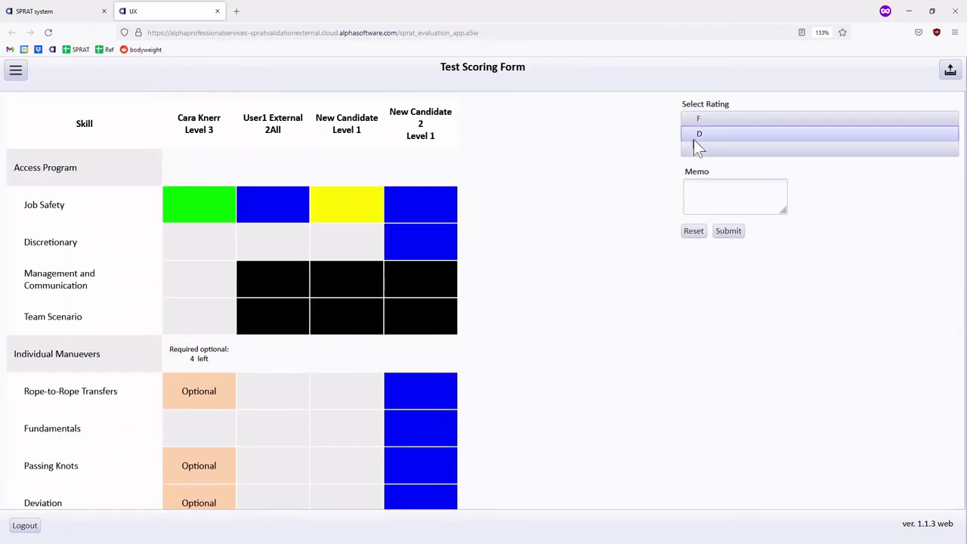
click(695, 135)
click(727, 231)
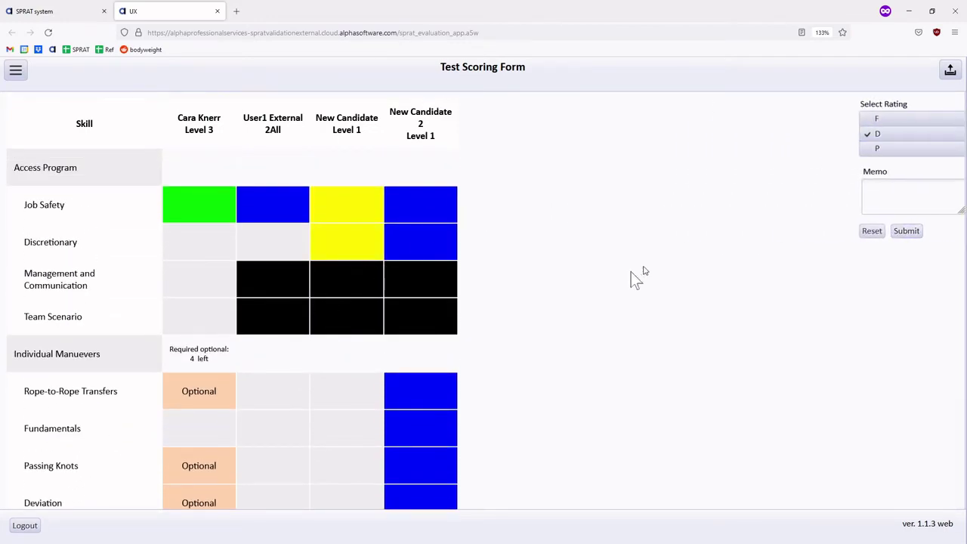
click(361, 391)
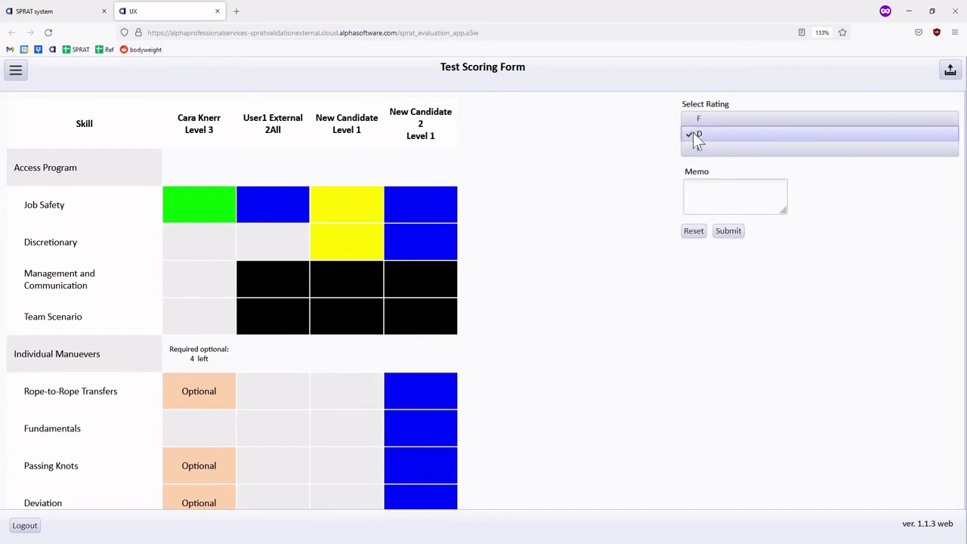
click(693, 134)
click(727, 232)
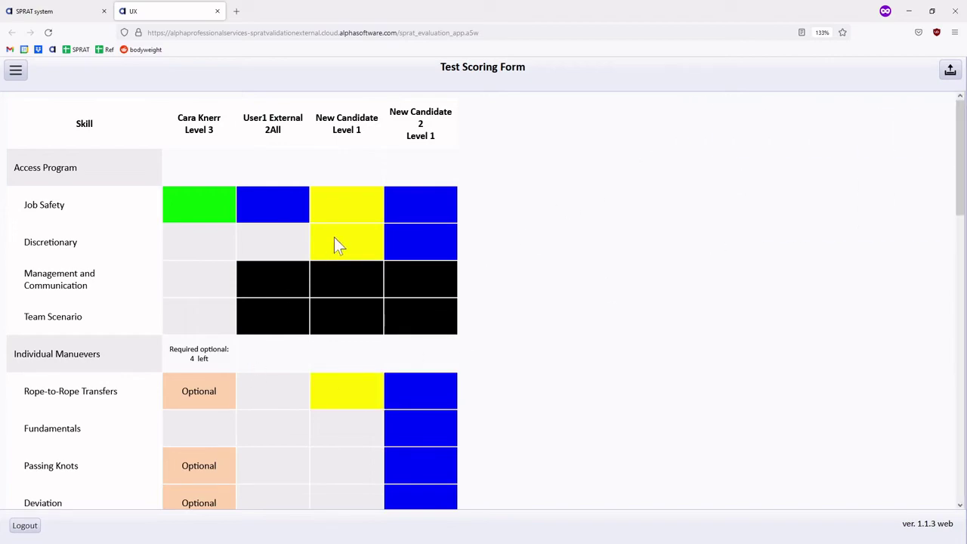
Change the second candidate's Job Safety grade to F
scroll(334, 247, down, 15)
scroll(337, 258, up, 4)
scroll(348, 492, down, 4)
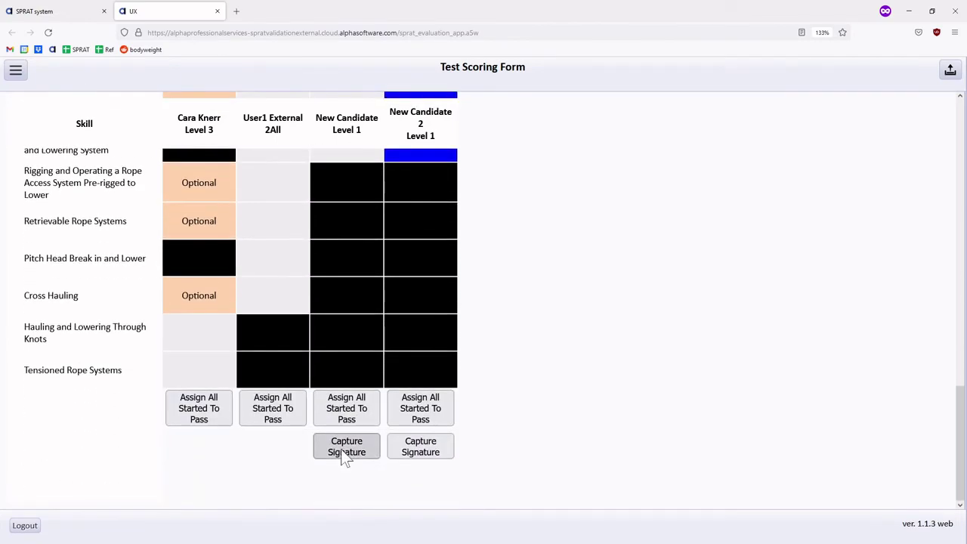
scroll(343, 457, up, 15)
click(398, 188)
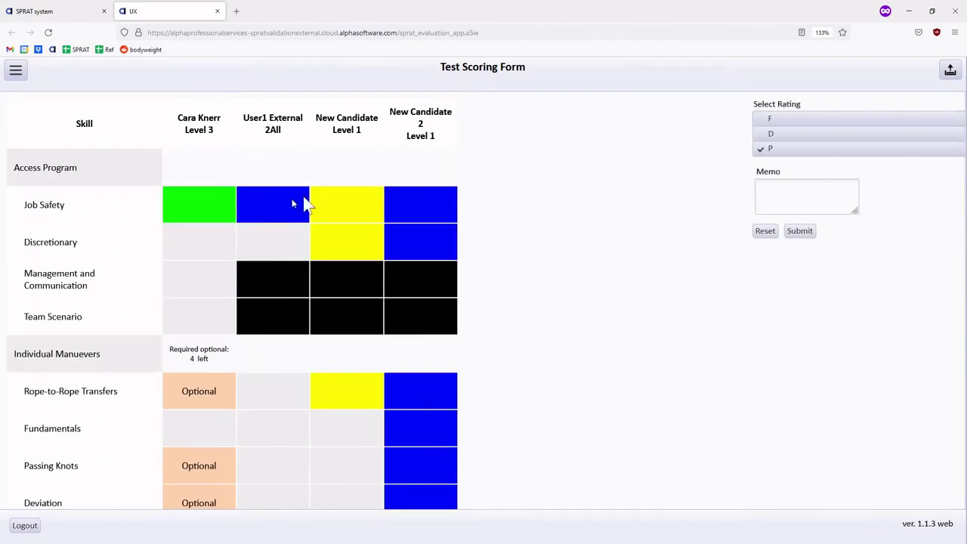
click(685, 121)
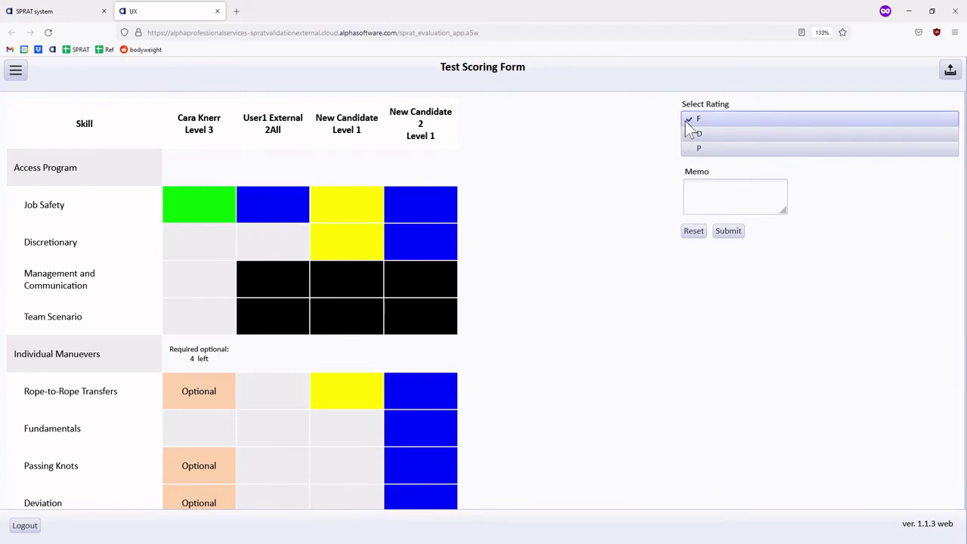
click(729, 238)
scroll(276, 236, down, 8)
scroll(278, 302, down, 5)
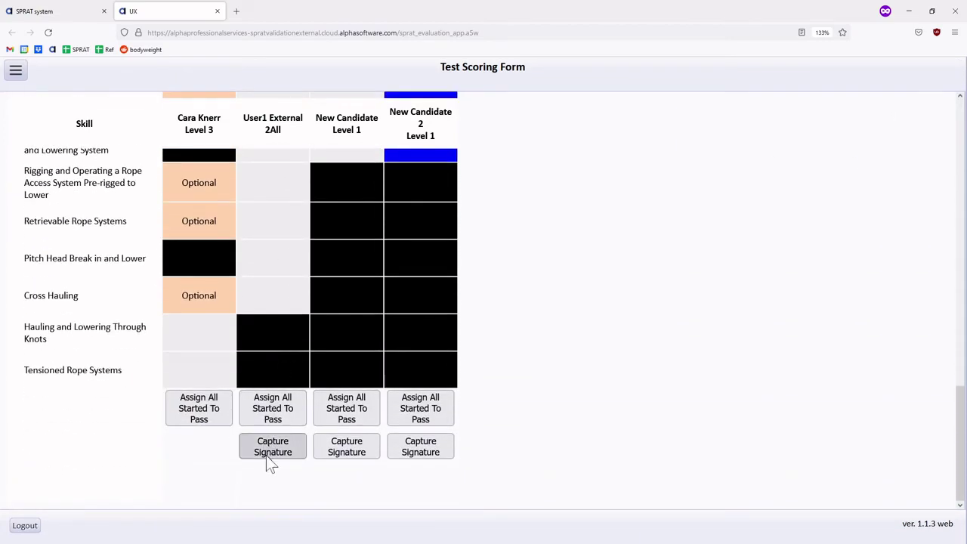
scroll(289, 361, up, 13)
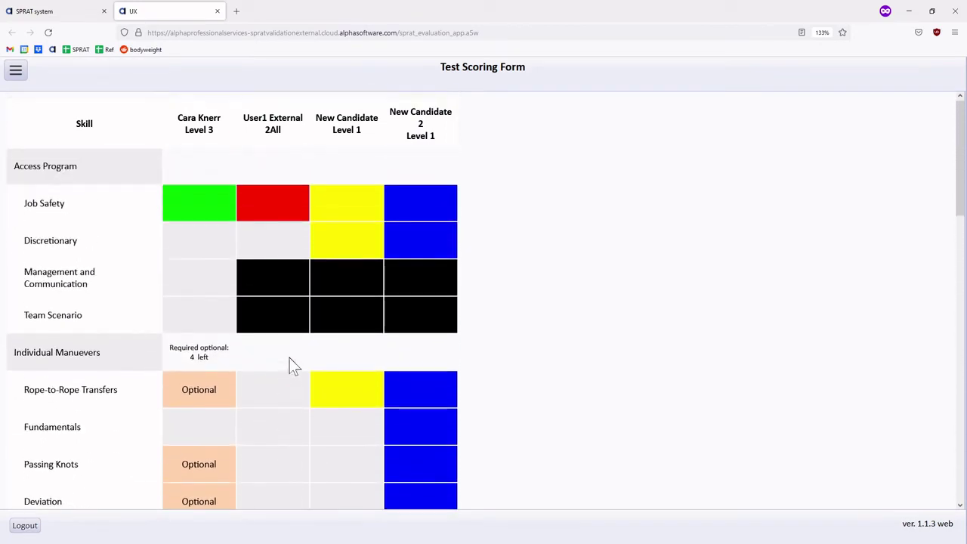
Rate the Level 3 candidate's Management and Communication D and pass Team Scenario
click(204, 288)
click(205, 320)
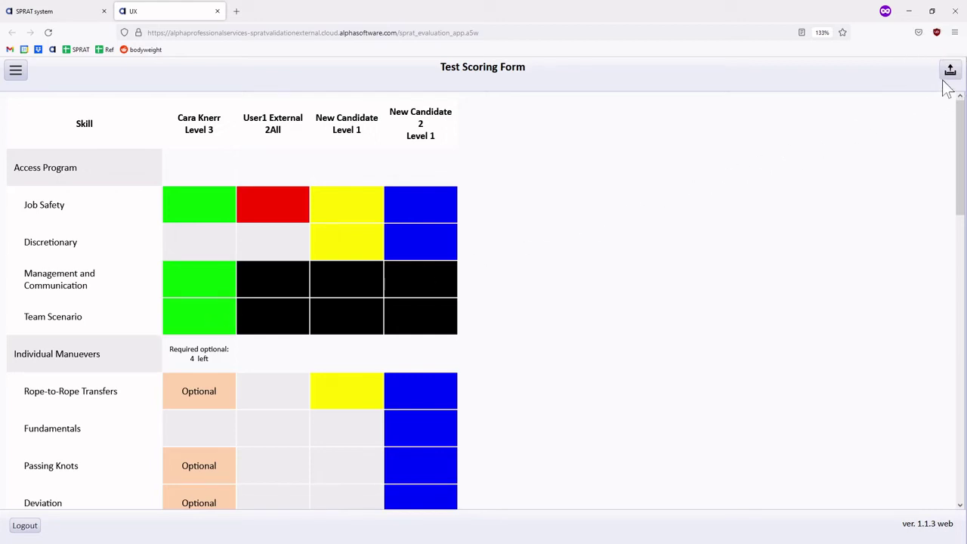
click(201, 289)
click(688, 136)
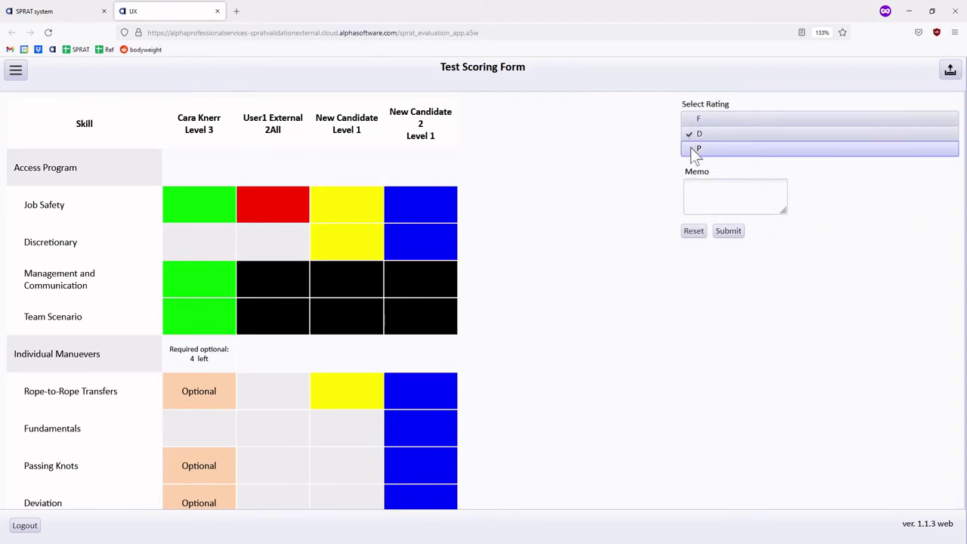
click(729, 231)
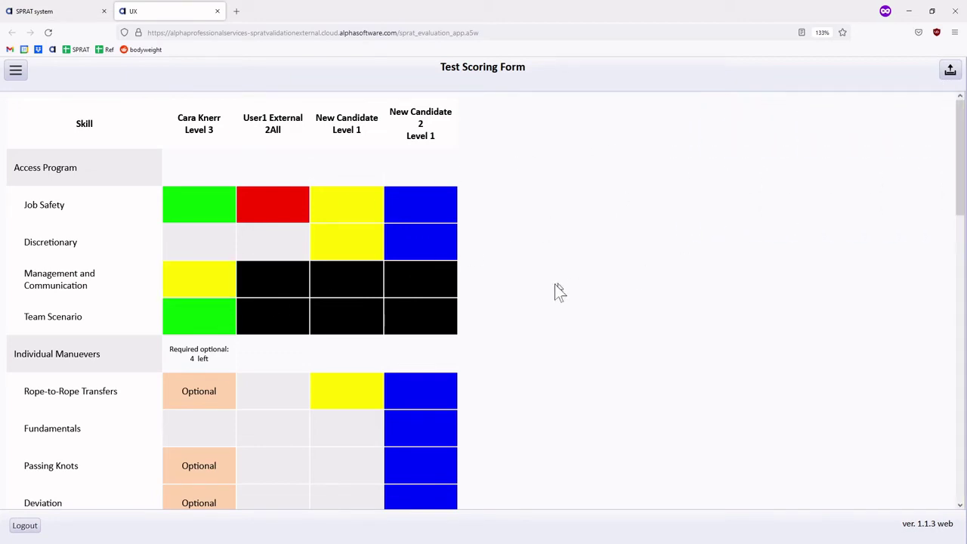
click(206, 319)
Pass Rope-to-Rope Transfers and upload the scoring data despite the warning
click(202, 399)
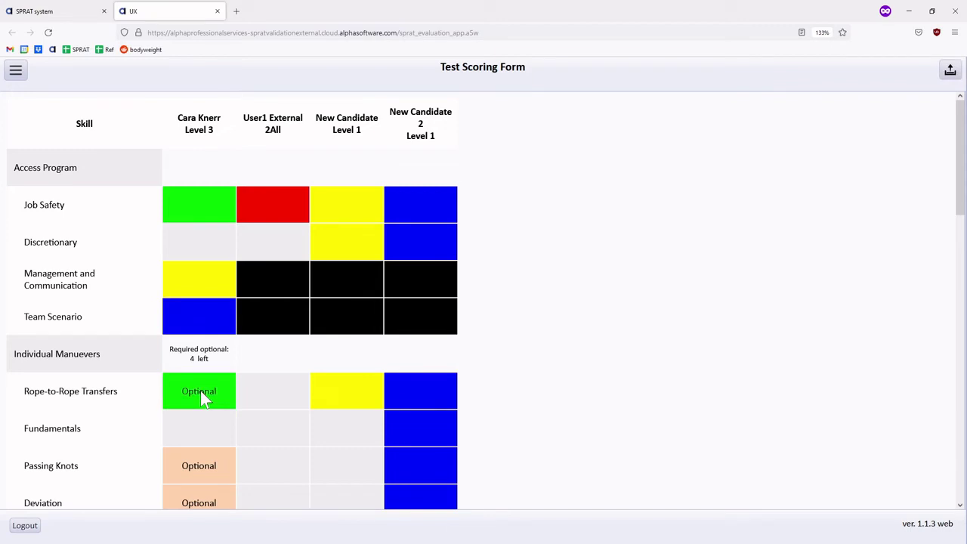
click(204, 398)
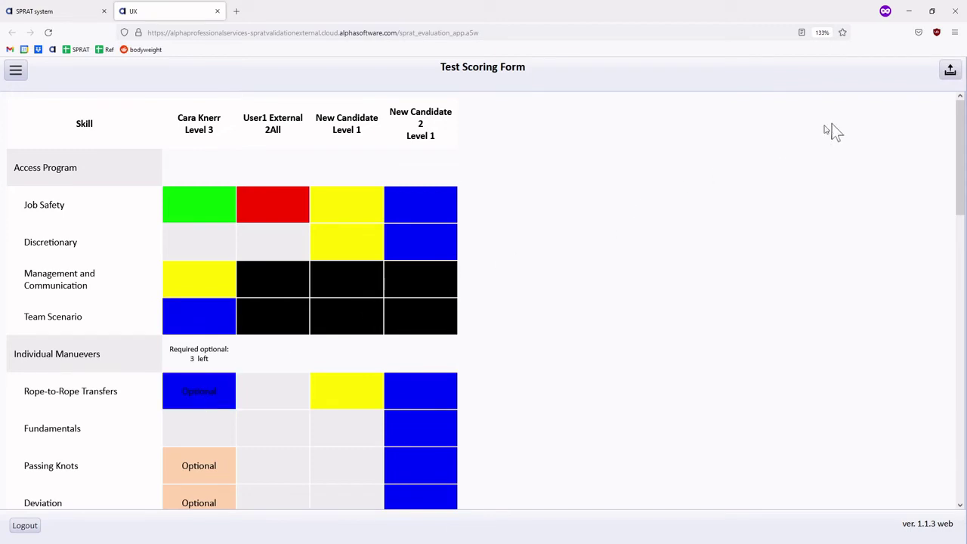
click(946, 75)
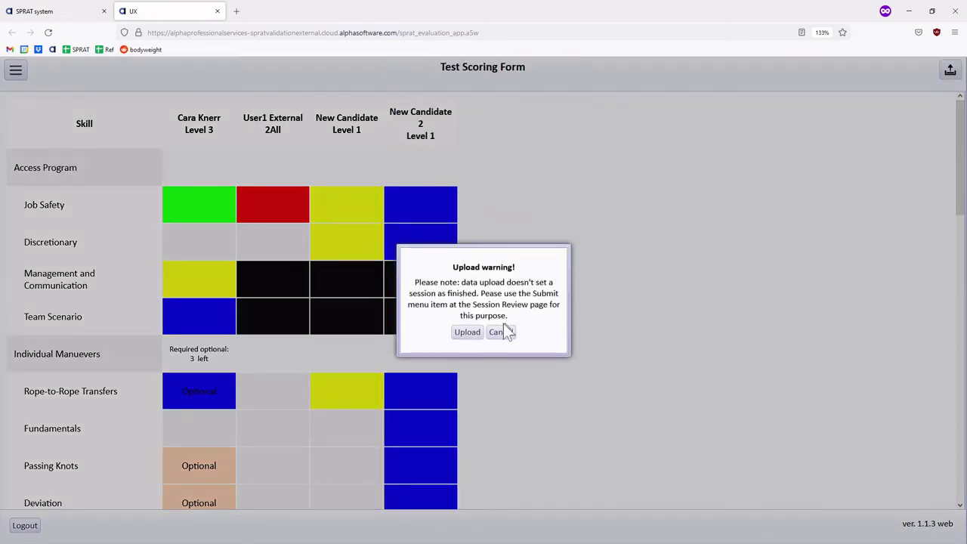
click(459, 333)
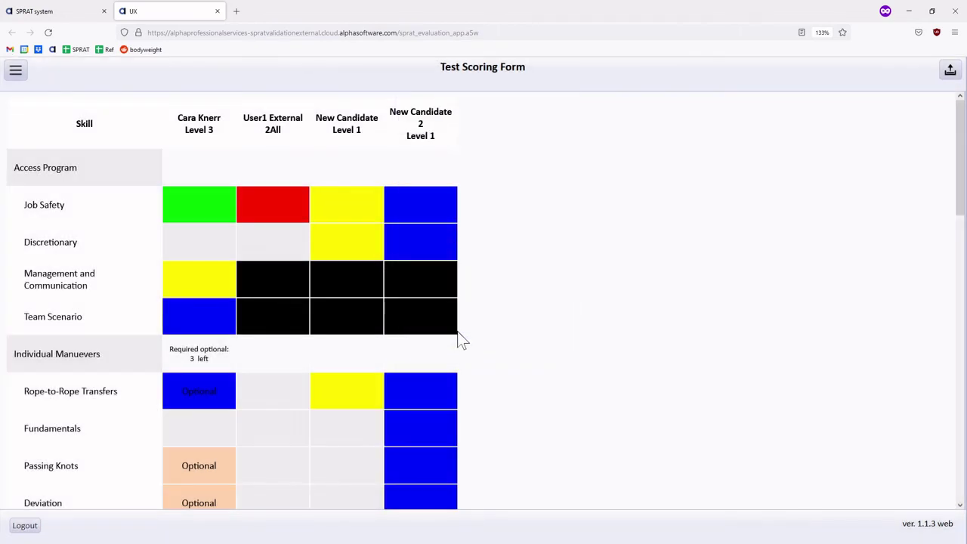
Mark Fundamentals, Passing Knots, Re-anchor (>2m) and the three rescue skills as started
scroll(211, 387, down, 3)
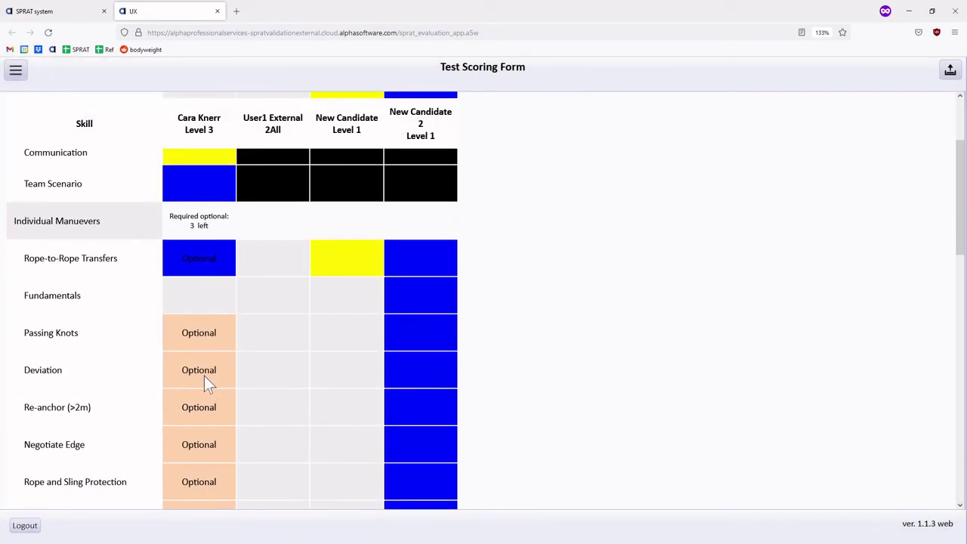
click(204, 300)
click(195, 339)
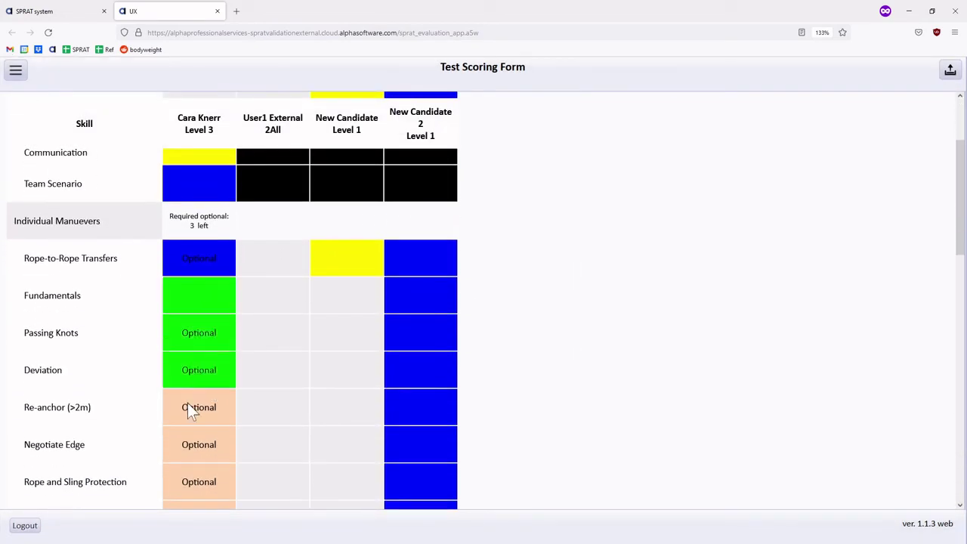
click(190, 406)
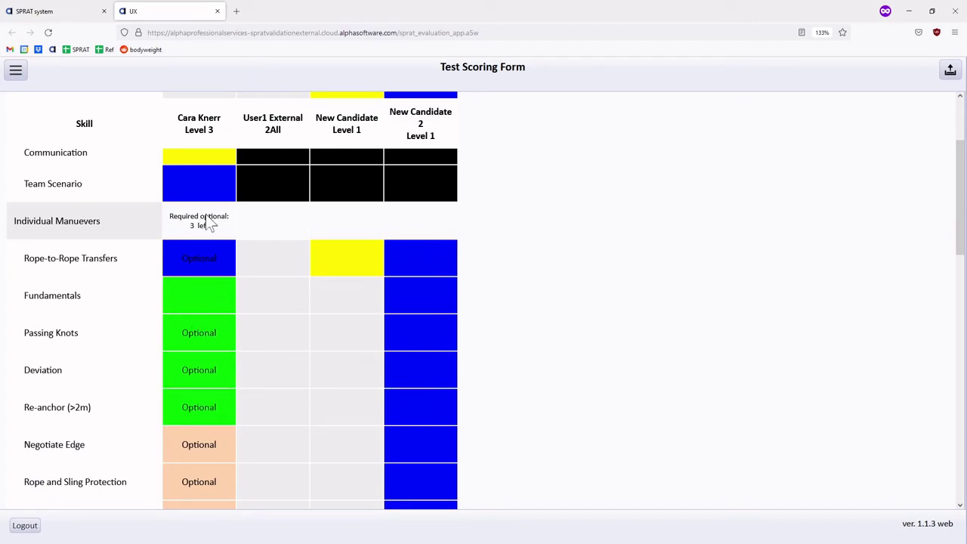
scroll(192, 427, down, 10)
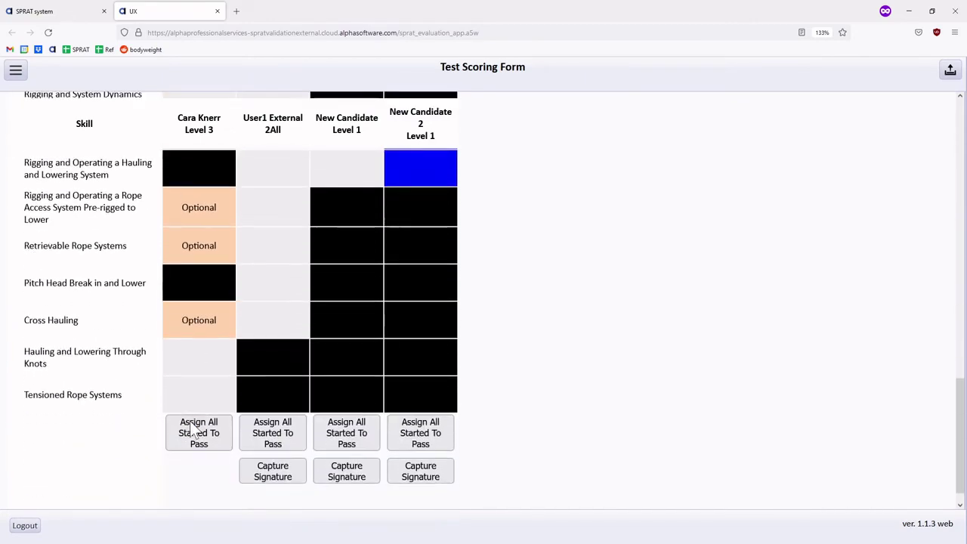
scroll(194, 429, up, 10)
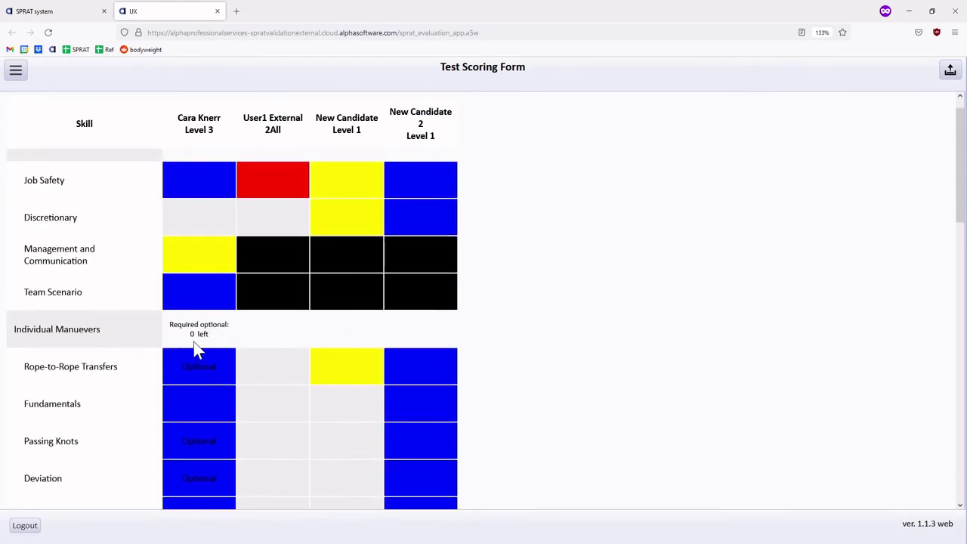
scroll(194, 343, down, 3)
scroll(195, 361, down, 3)
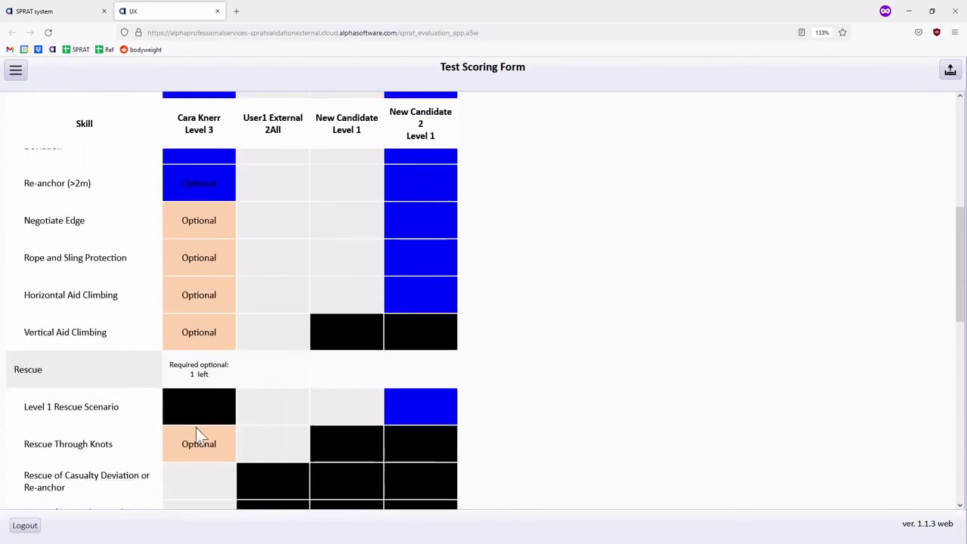
click(199, 327)
click(198, 343)
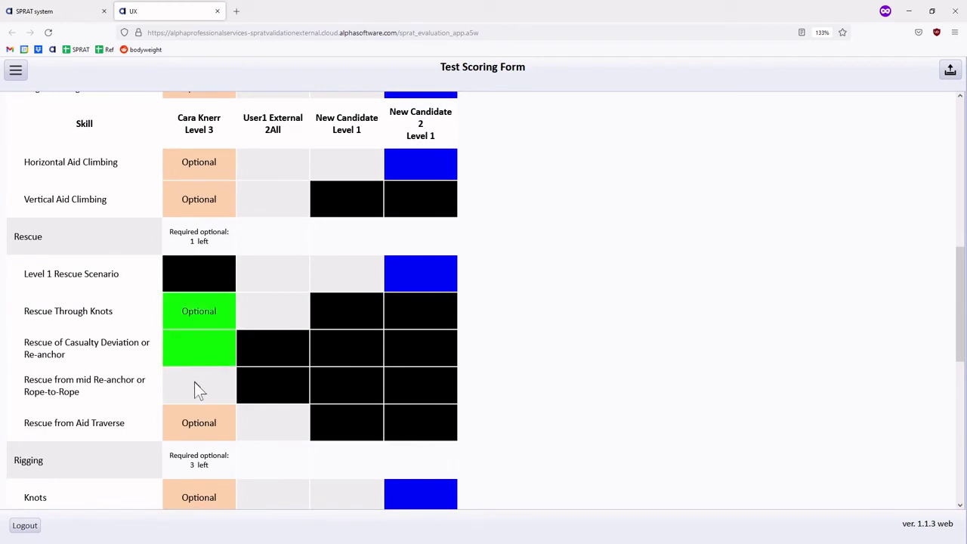
click(194, 383)
Mark Rigging and System Dynamics, Knots, Anchorage Systems, pre-rigged-to-lower, Hauling/Lowering Through Knots and Tensioned Rope Systems started
scroll(194, 387, down, 2)
click(195, 397)
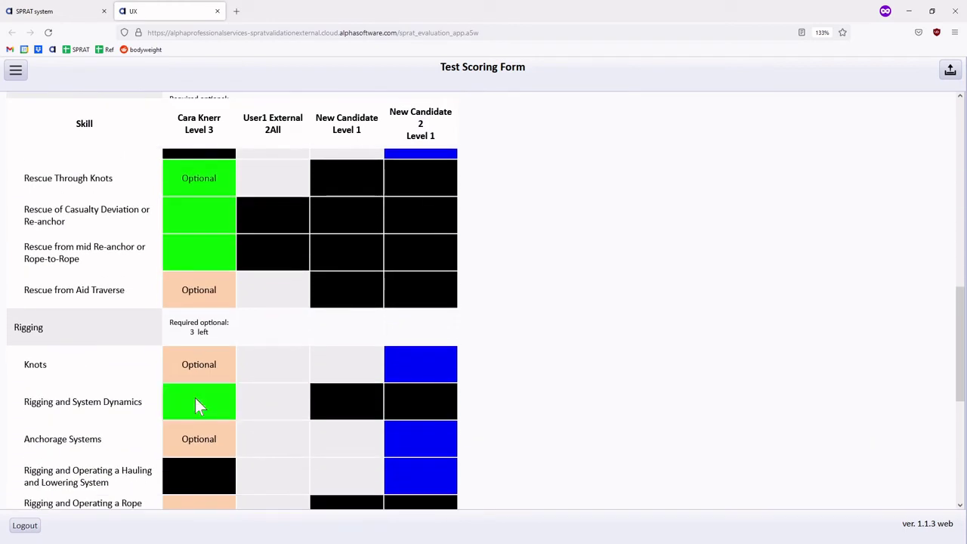
click(201, 371)
click(195, 445)
scroll(194, 442, down, 1)
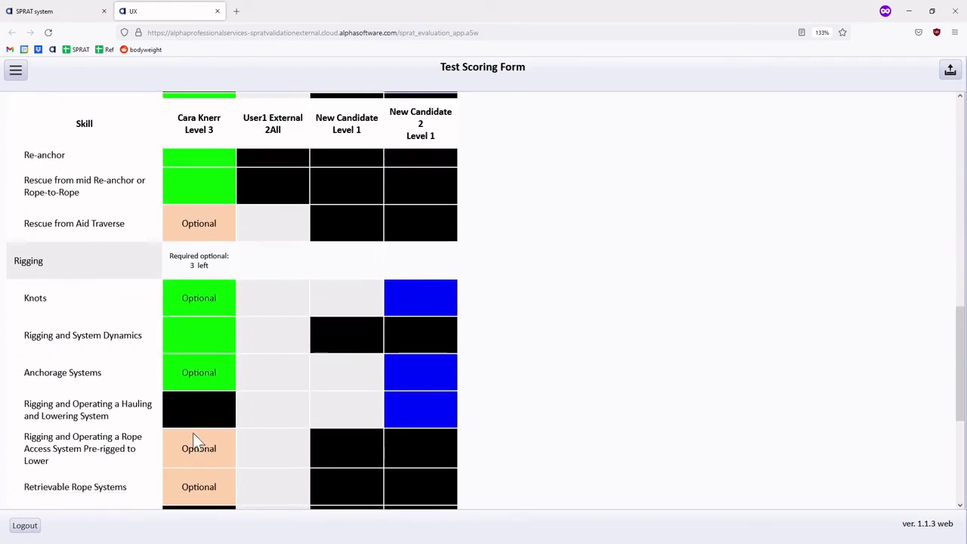
click(194, 440)
scroll(195, 440, down, 3)
click(197, 409)
click(195, 431)
scroll(195, 430, down, 1)
Assign all started skills to pass, and pass Discretionary as well
click(201, 421)
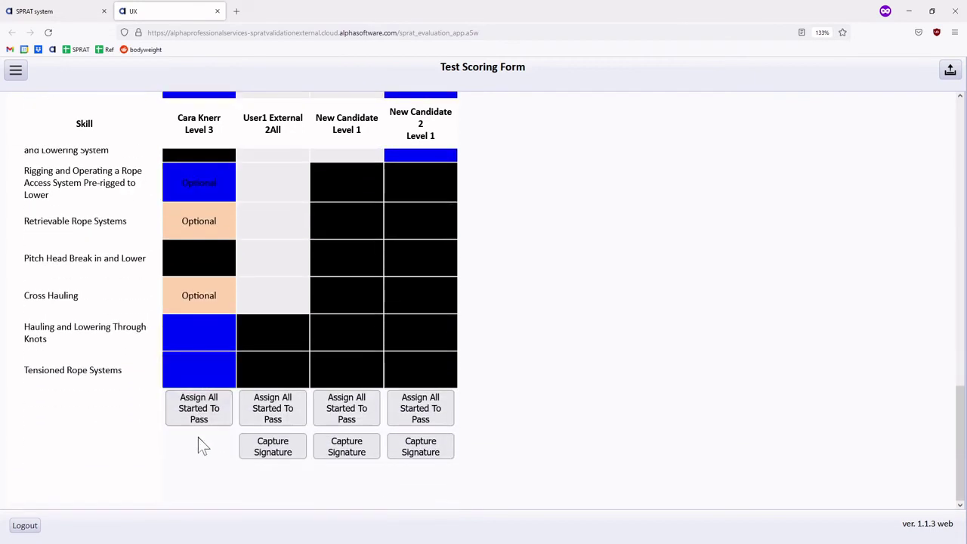
scroll(204, 392, up, 6)
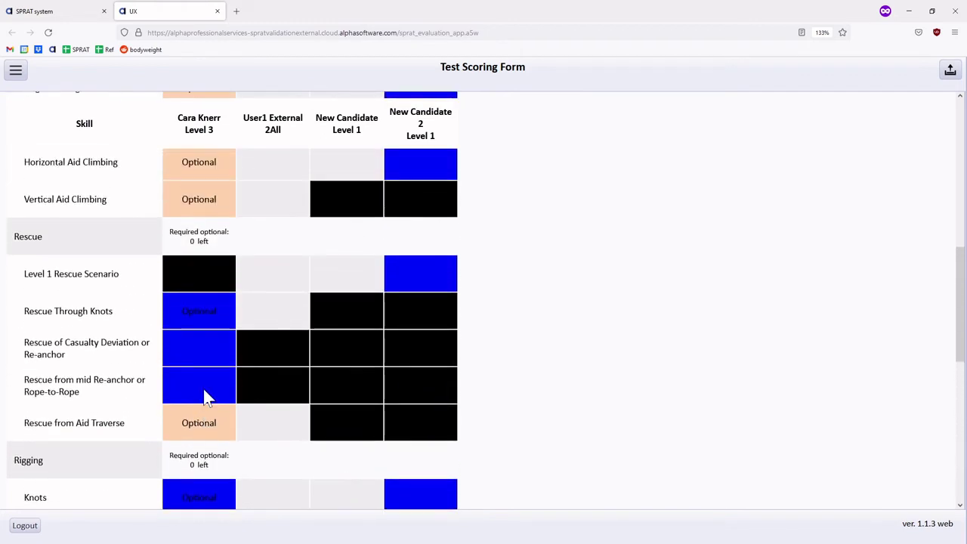
scroll(202, 389, up, 7)
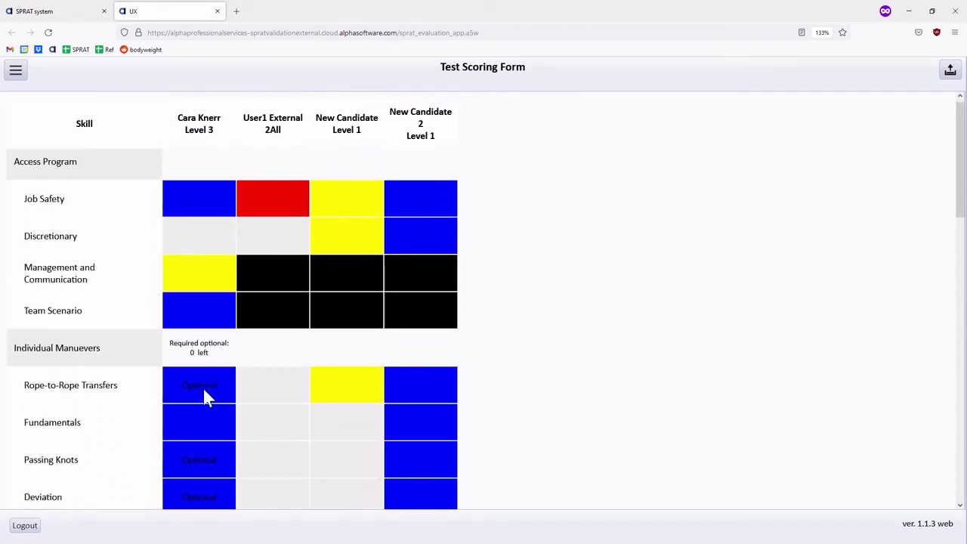
click(208, 253)
click(208, 250)
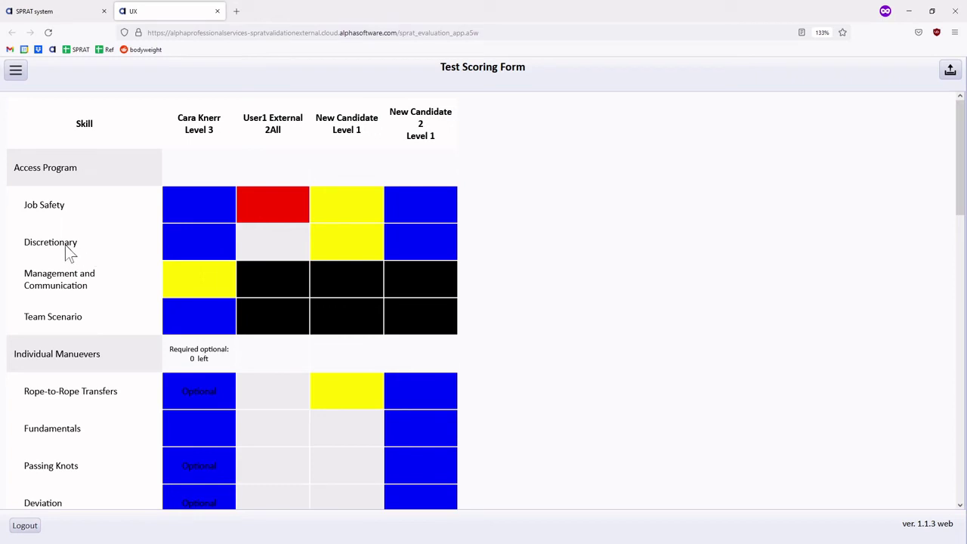
Give the Level 3 candidate's Discretionary a D with the memo '2nd discrepancy.'
click(186, 242)
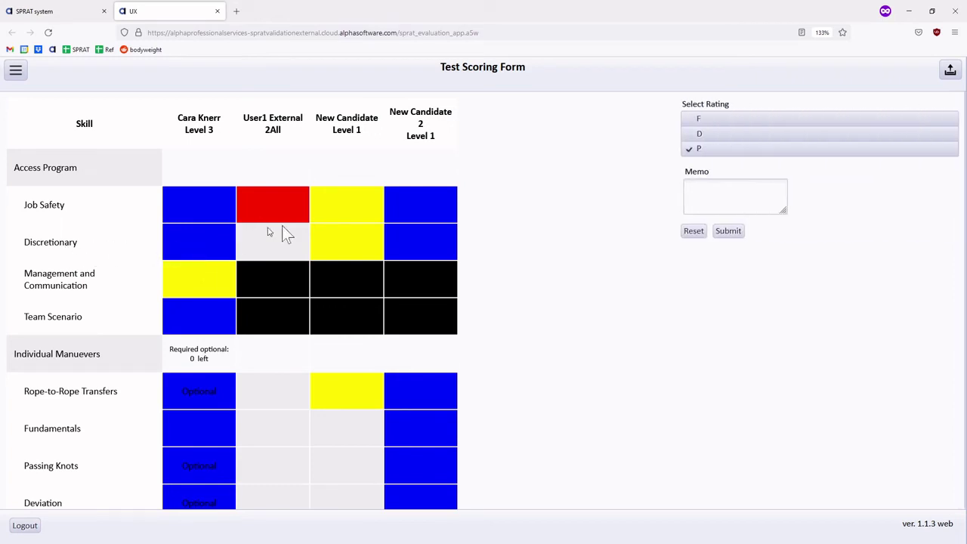
click(695, 136)
click(696, 186)
text(2nd discrepancy)
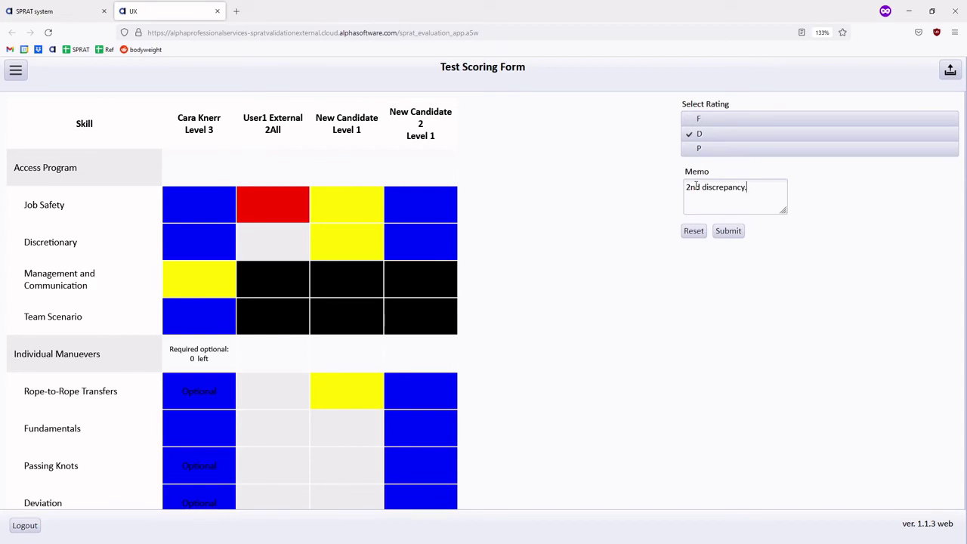
text(.)
click(727, 233)
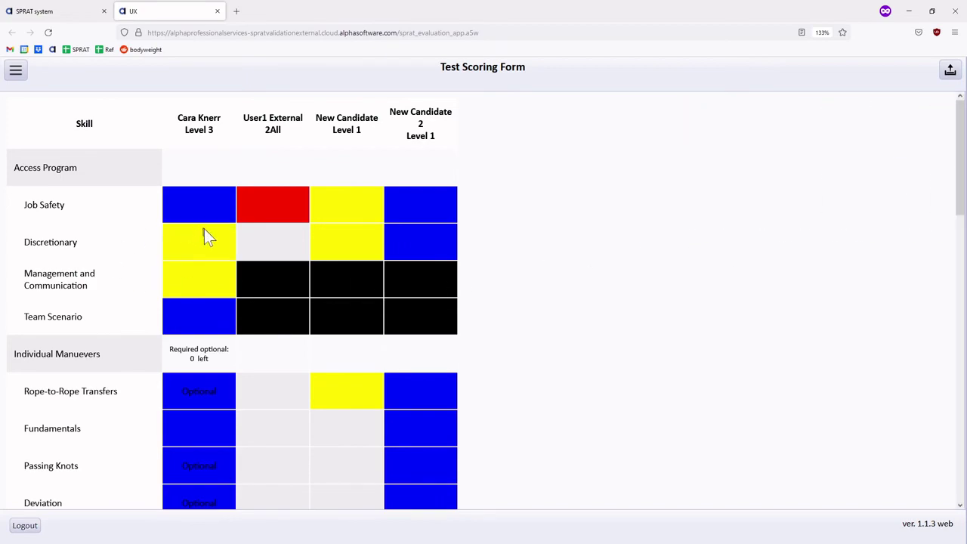
scroll(202, 249, down, 15)
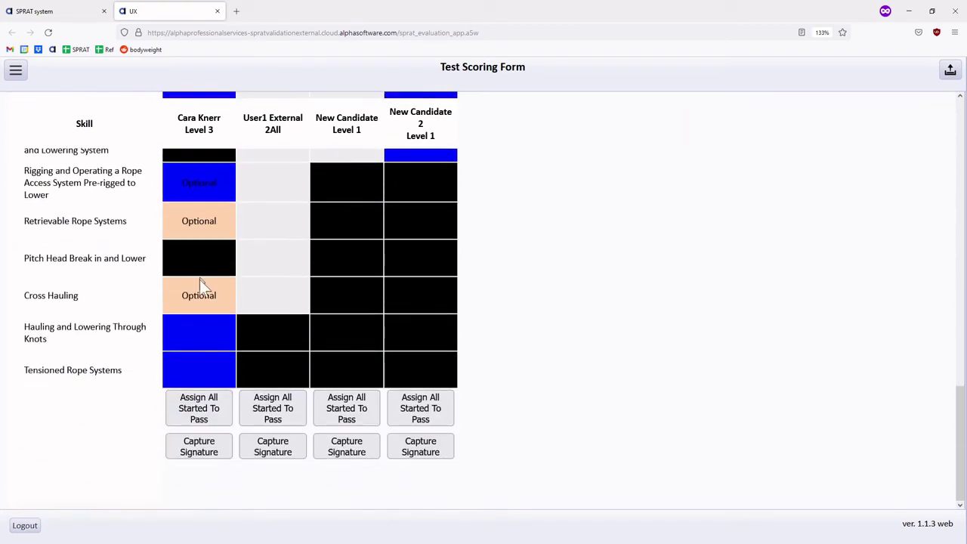
Start the Level 3 candidate's signature capture, getting past the sync warning and sync-complete alerts
click(199, 455)
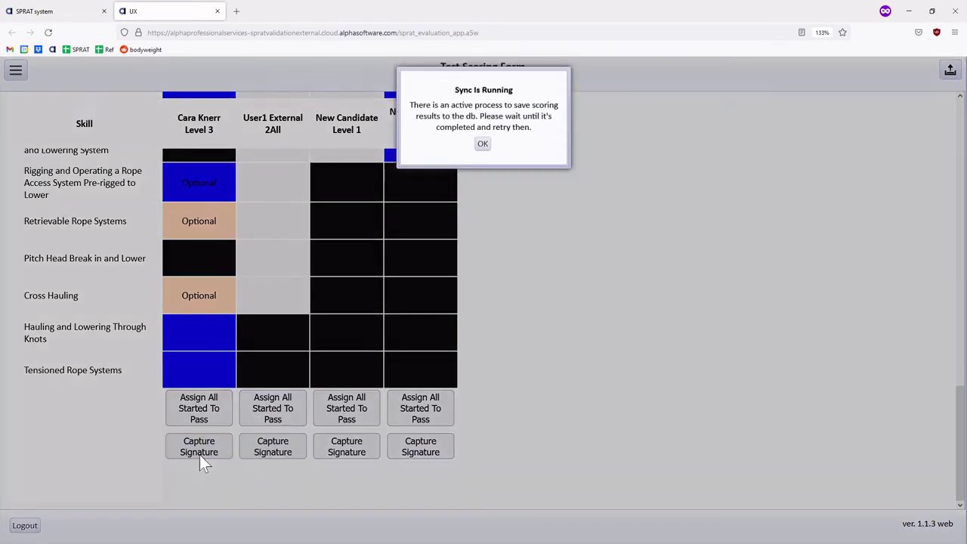
click(485, 333)
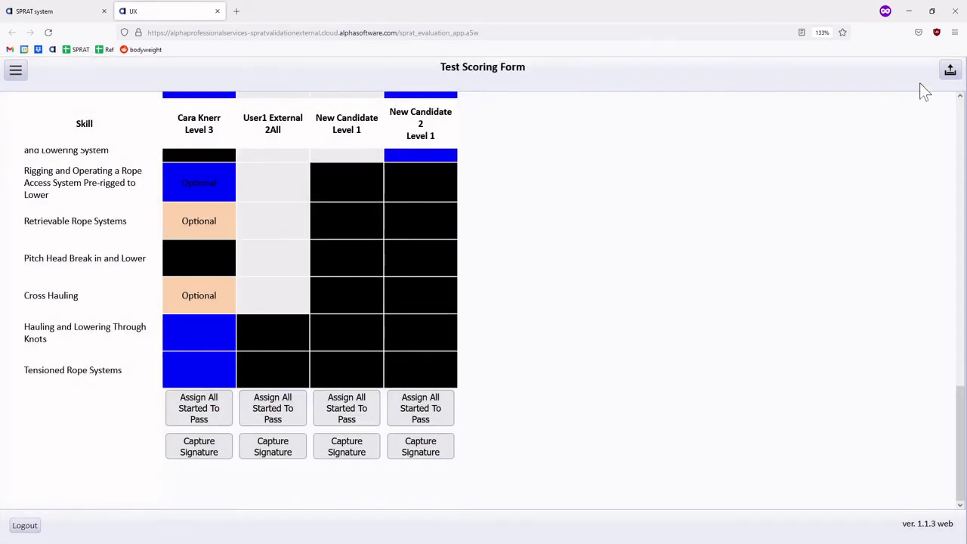
click(209, 454)
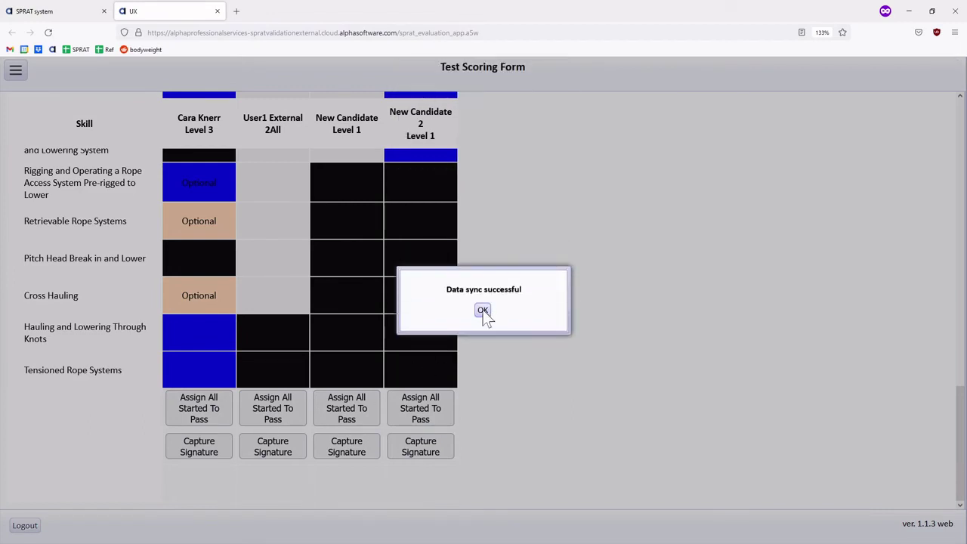
click(483, 309)
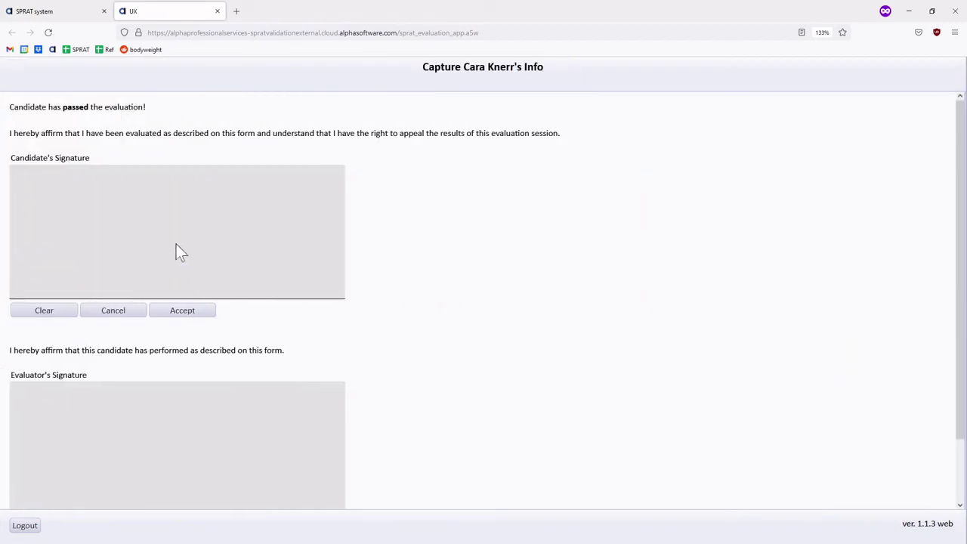
Draw and accept the candidate's and evaluator's signatures, then save them
mouse_move(176, 244)
mouse_down()
mouse_move(43, 257)
mouse_move(138, 238)
mouse_move(95, 233)
mouse_up()
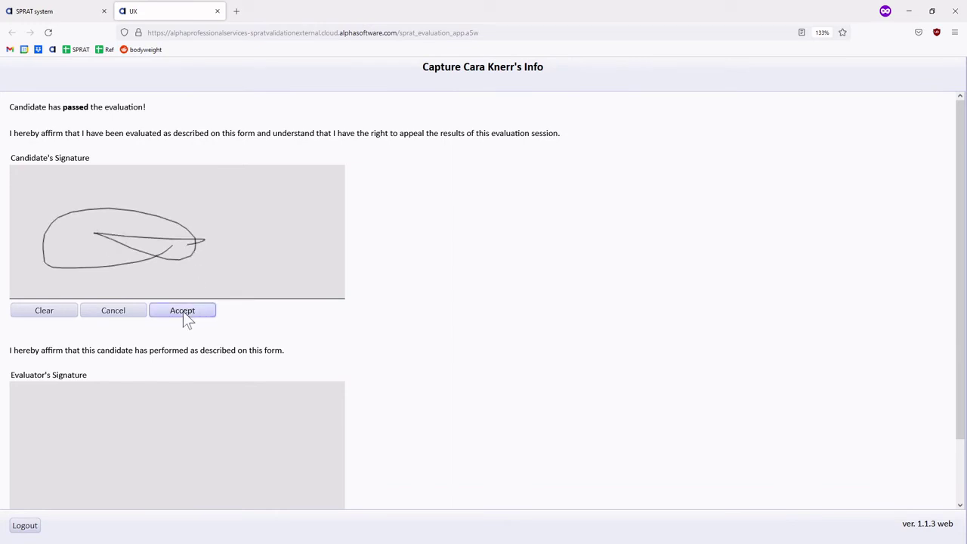
click(183, 312)
drag(148, 425, 161, 440)
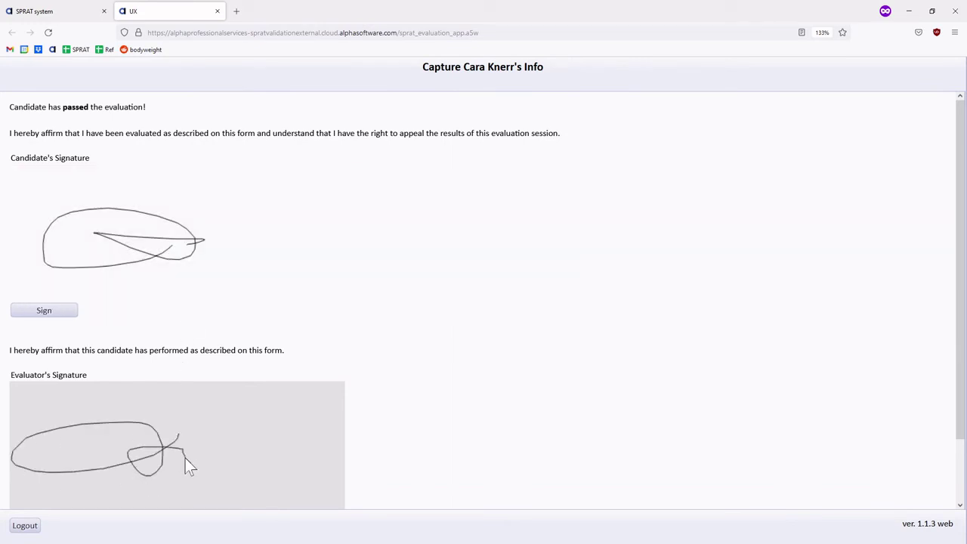
scroll(184, 458, down, 1)
click(173, 466)
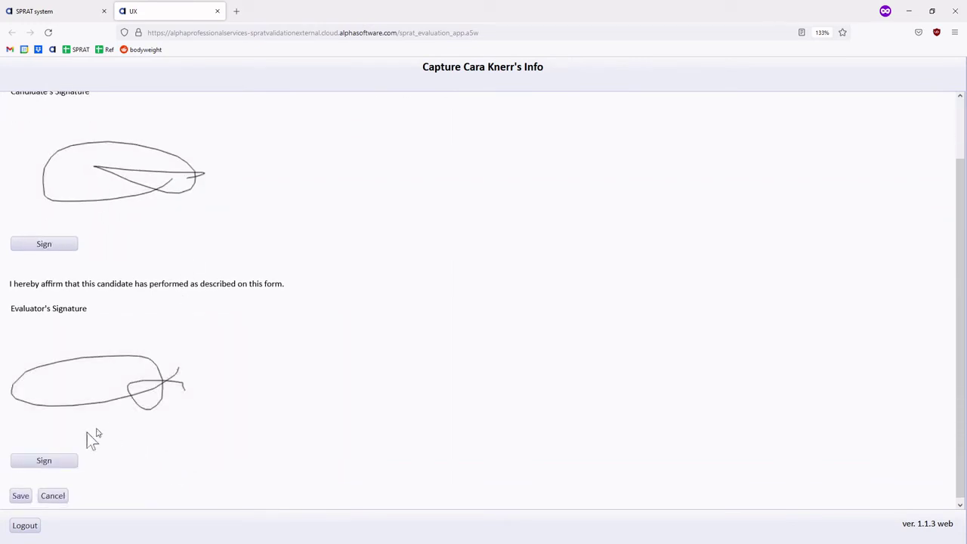
click(22, 496)
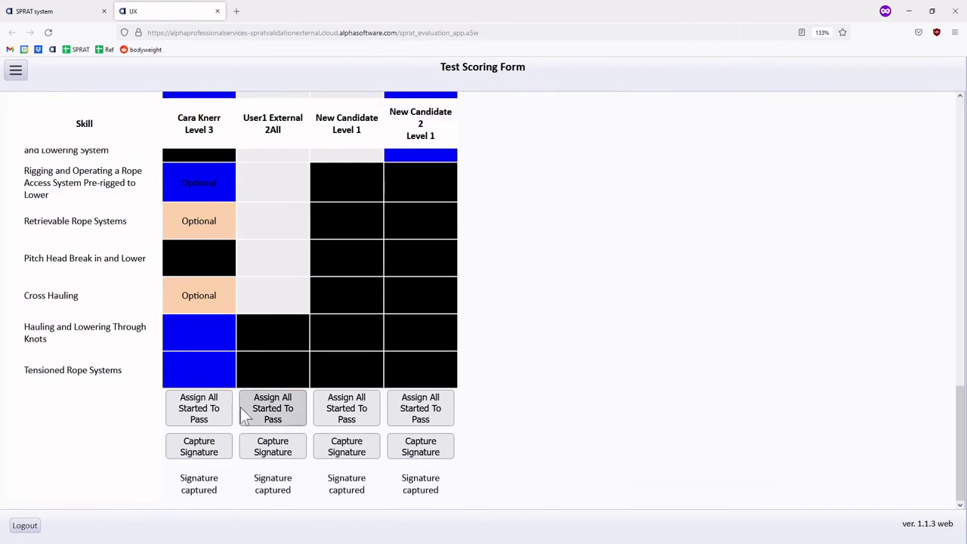
Switch to the Assigning Codes view from the navigation menu
scroll(200, 347, up, 12)
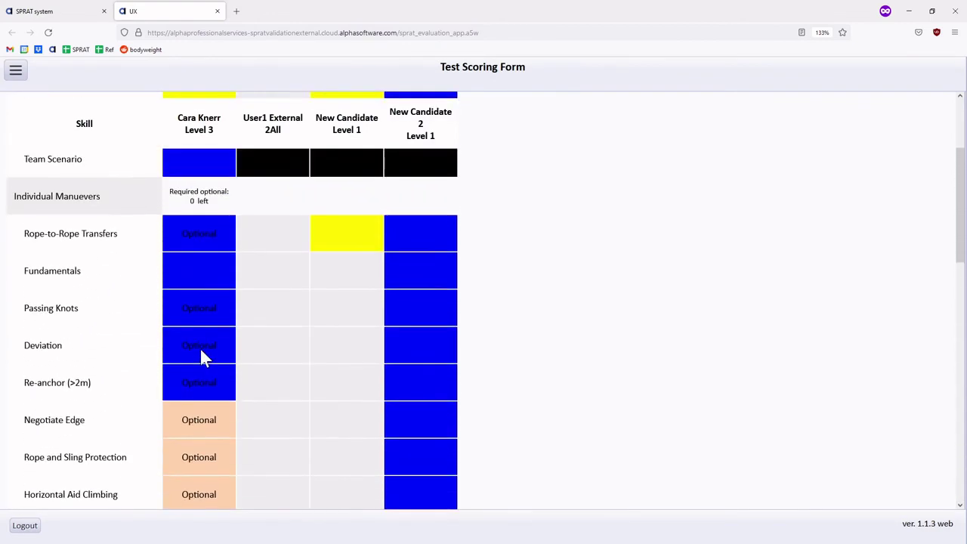
scroll(199, 347, up, 3)
click(15, 72)
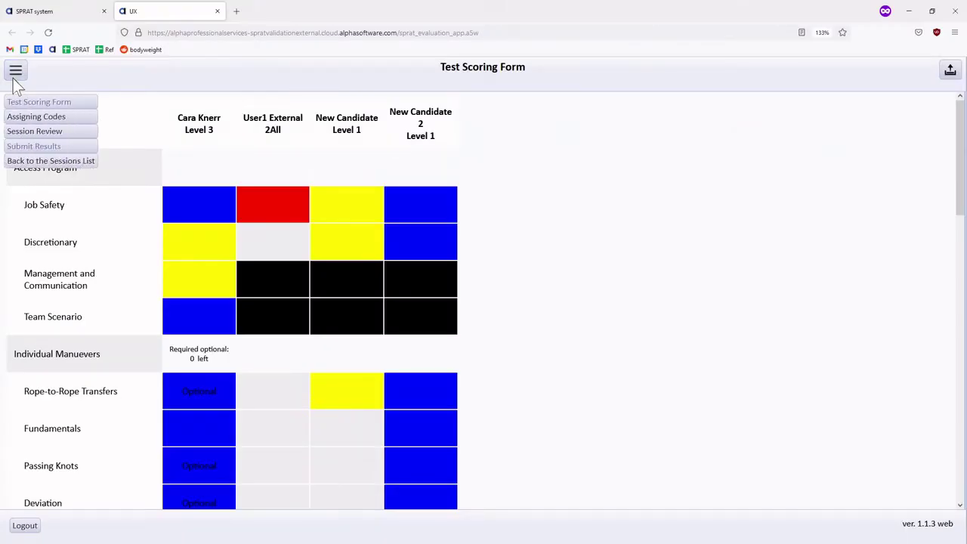
click(25, 117)
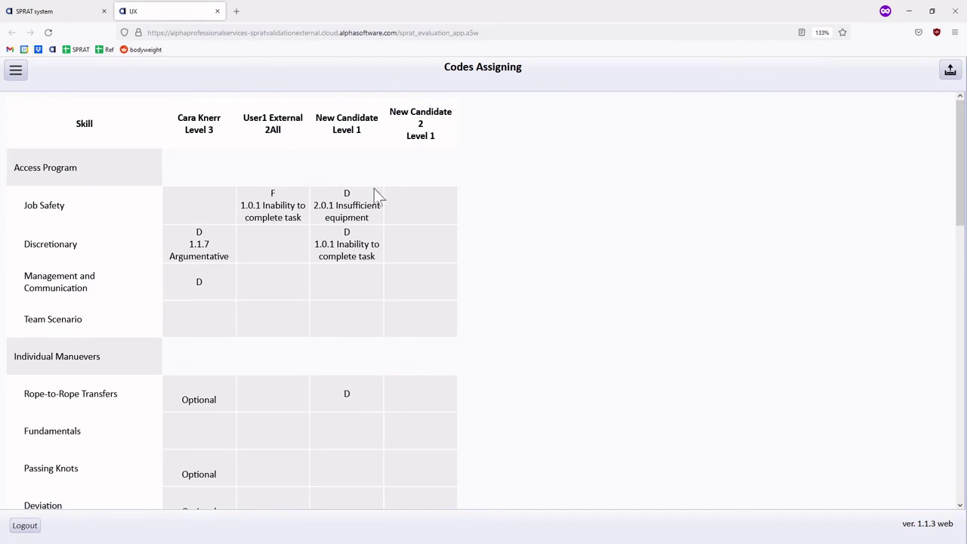
Assign code 1.0.6 to Management and Communication's D and 5.6.2 to New Candidate's Rope-to-Rope D
click(202, 291)
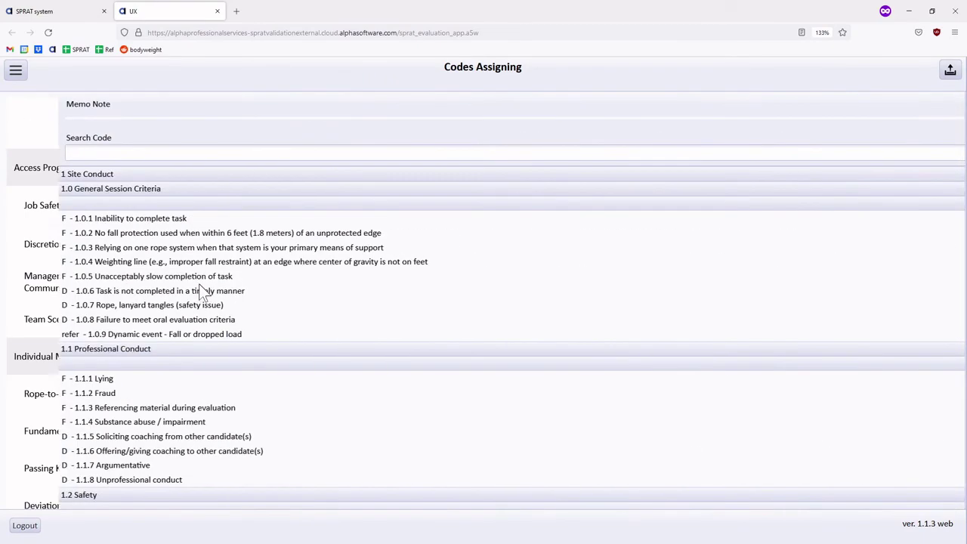
click(71, 293)
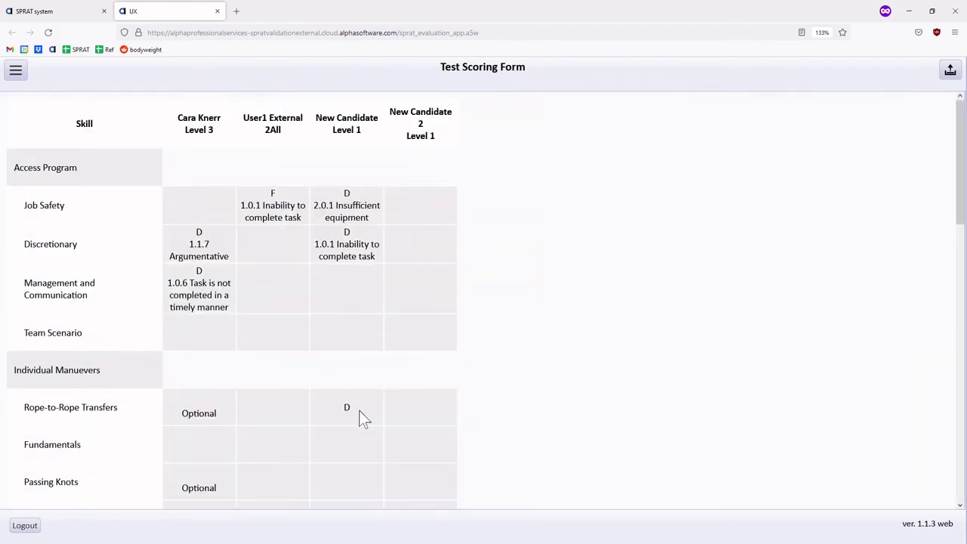
click(350, 409)
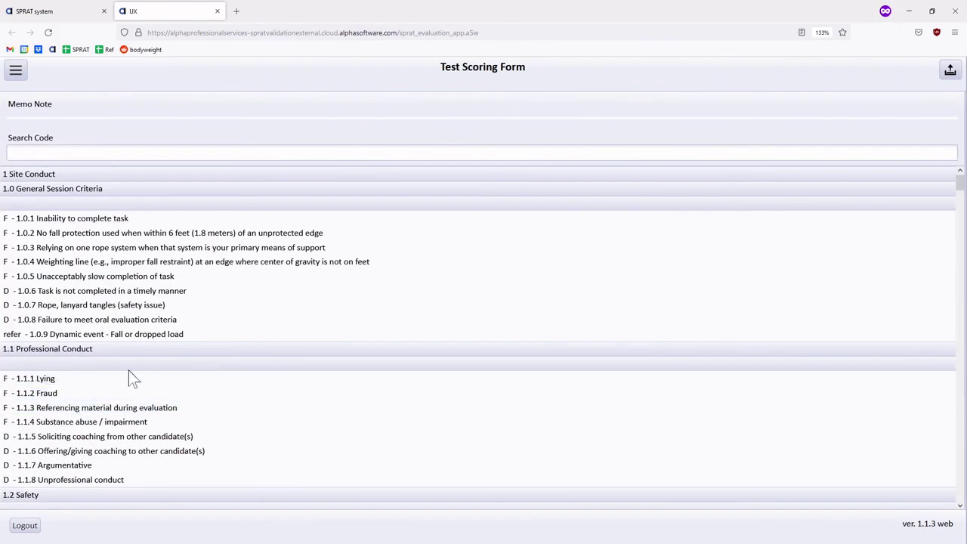
scroll(129, 375, down, 5)
scroll(128, 370, down, 10)
click(15, 71)
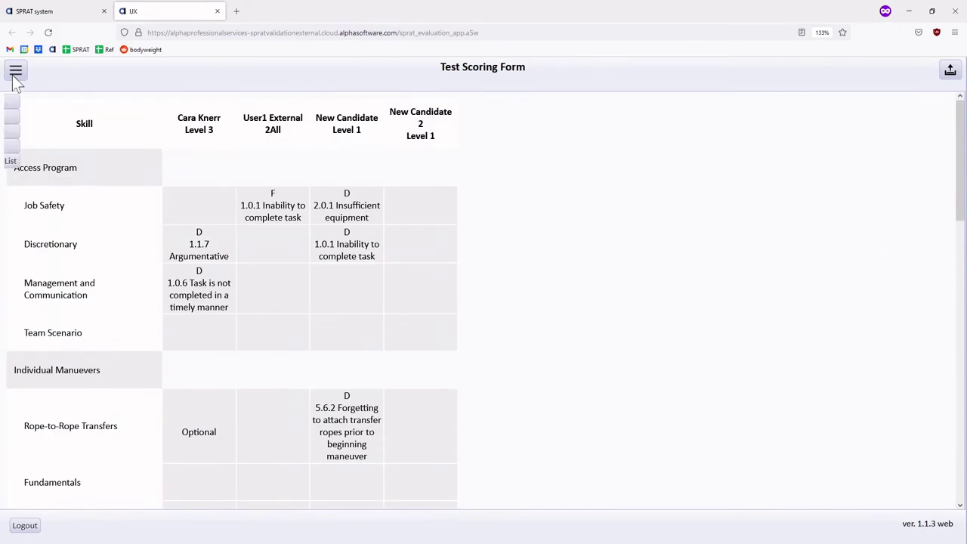
Review the Session Results Overview for the whole session
click(28, 133)
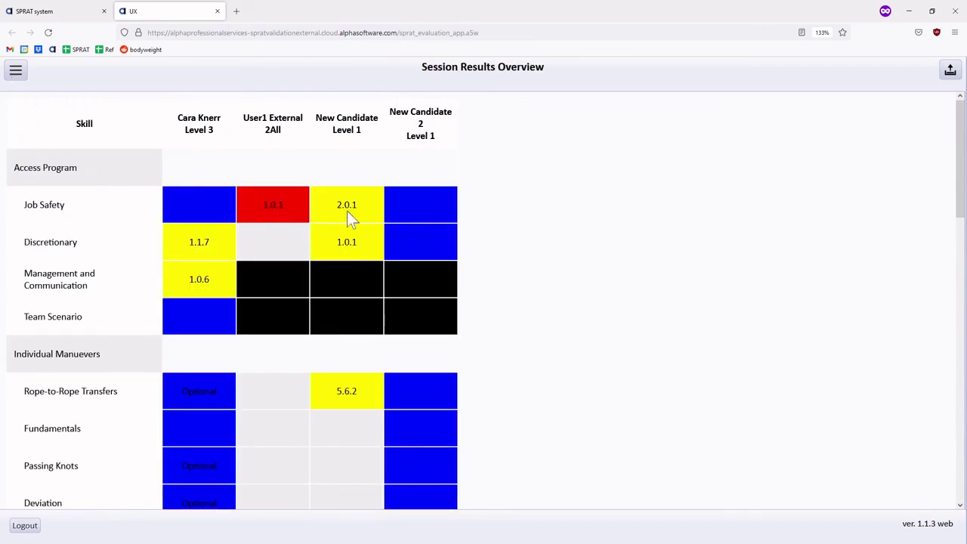
scroll(231, 269, down, 15)
scroll(231, 271, down, 2)
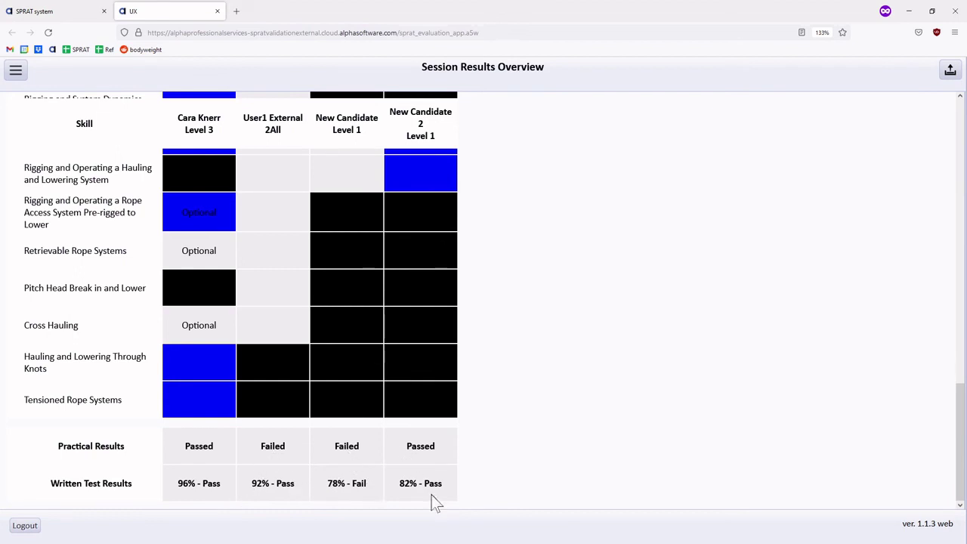
Submit the session results and acknowledge the SPRAT numbering and notification messages
click(16, 72)
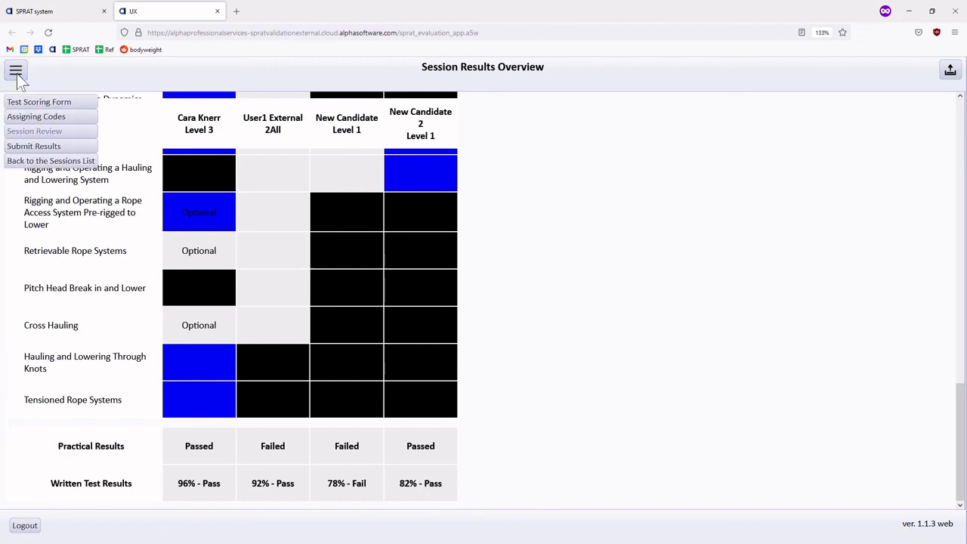
click(34, 148)
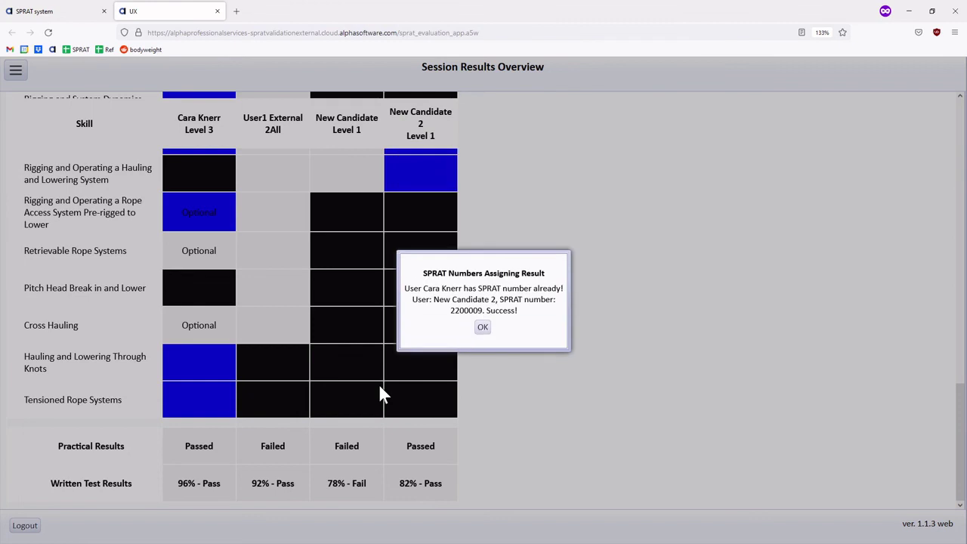
click(484, 327)
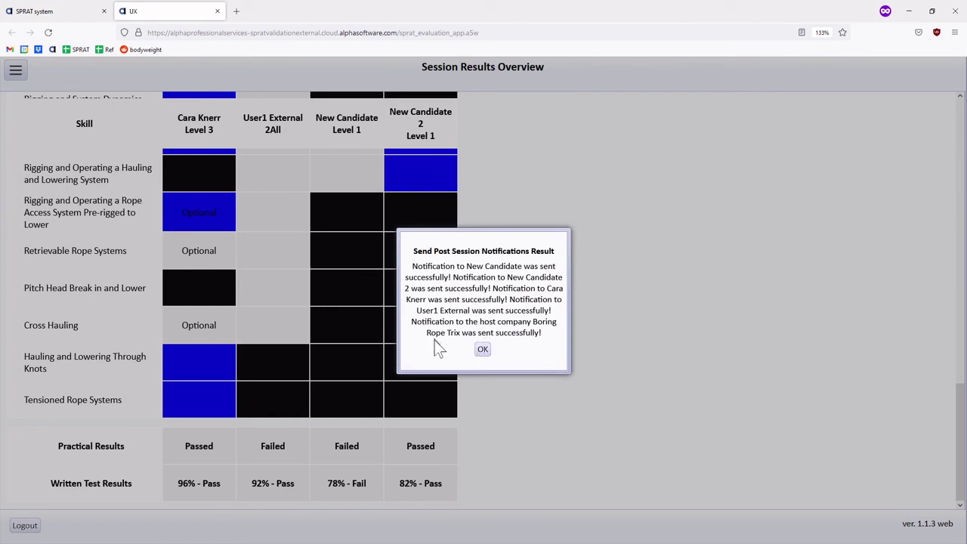
click(486, 350)
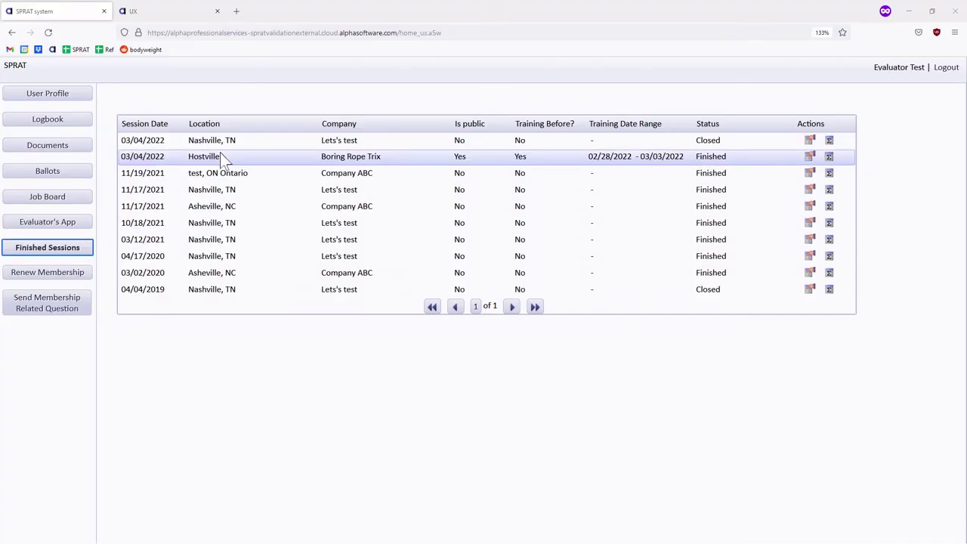
View the results report of the 03/04/2022 Hostville session in Finished Sessions
click(830, 157)
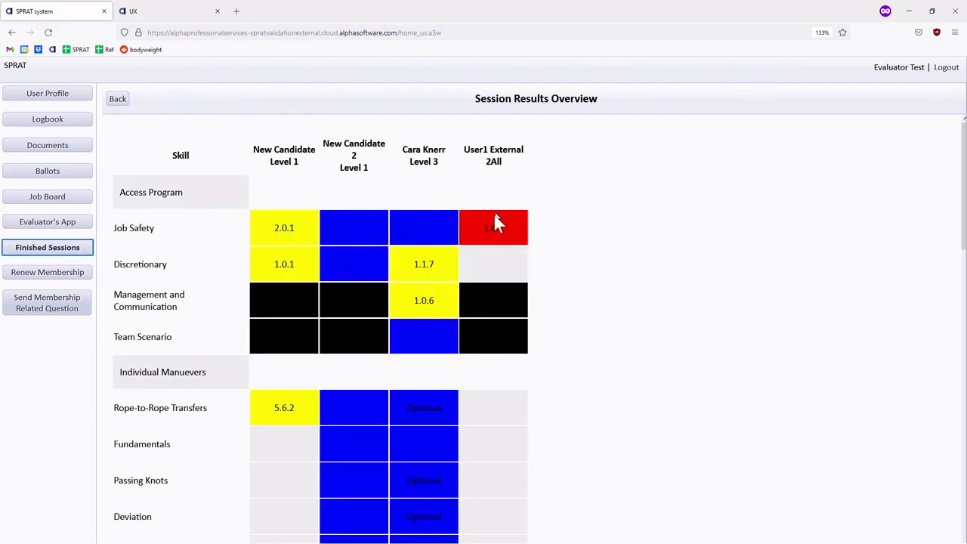
scroll(492, 226, down, 3)
scroll(489, 233, down, 10)
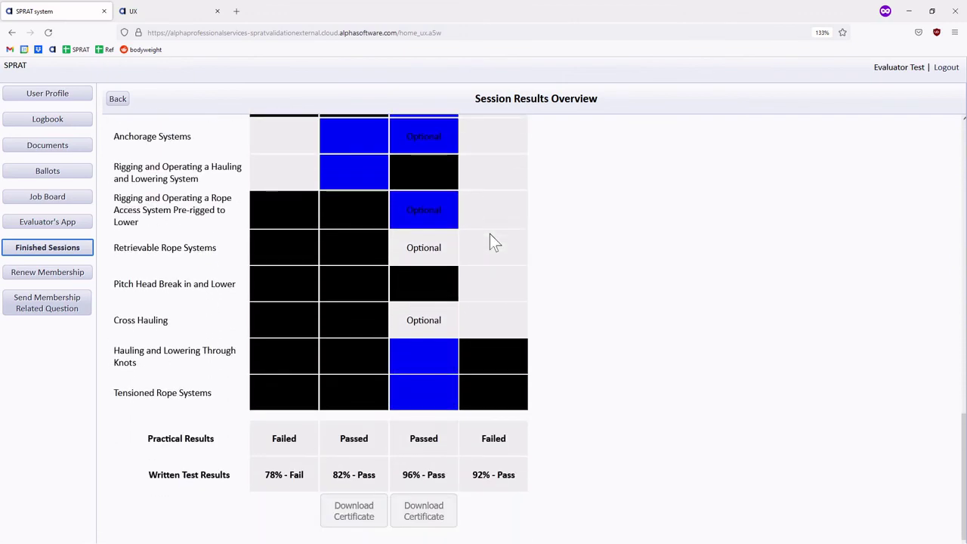